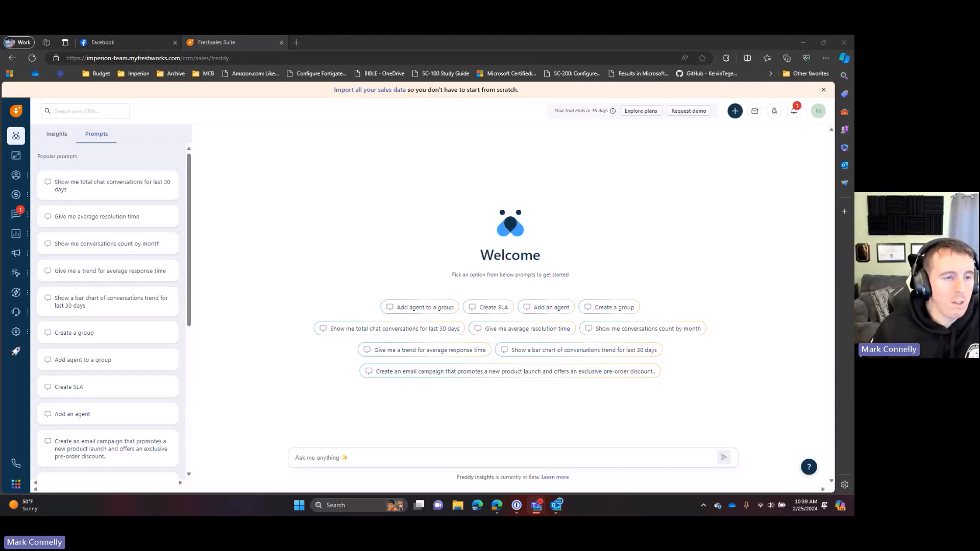
# - Switch to Facebook and review the Mahomet Coloring Books page, including its page health, intro and posts
pyautogui.click(110, 42)
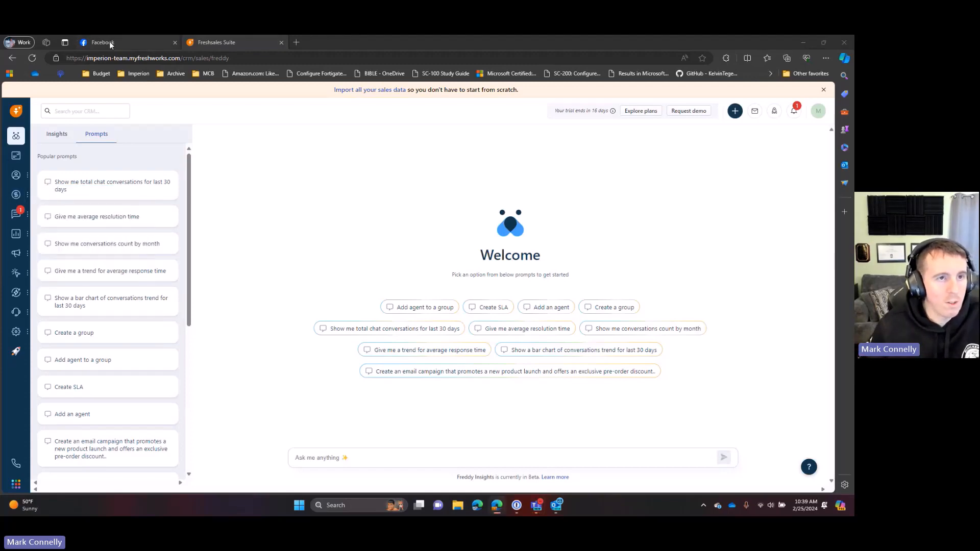
pyautogui.click(109, 42)
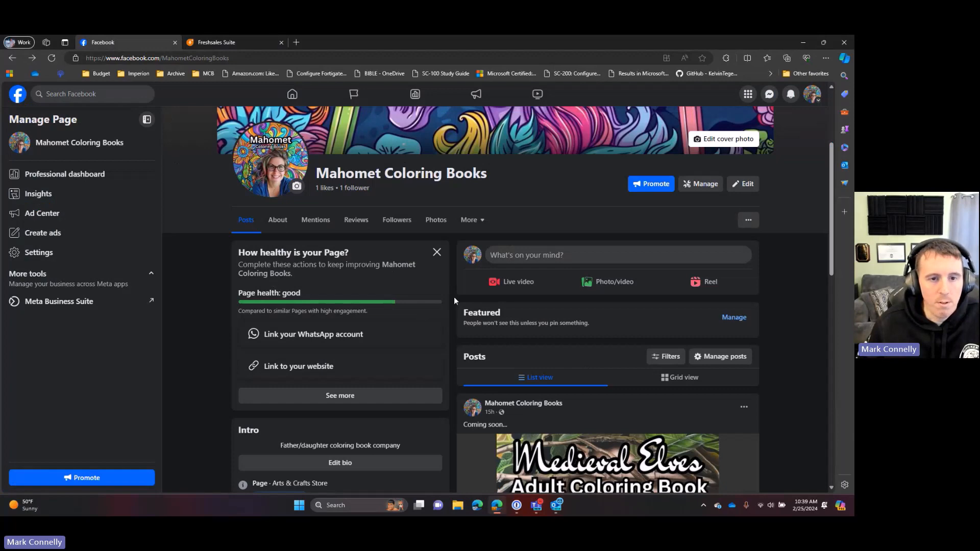
pyautogui.scroll(-2, 503, 312)
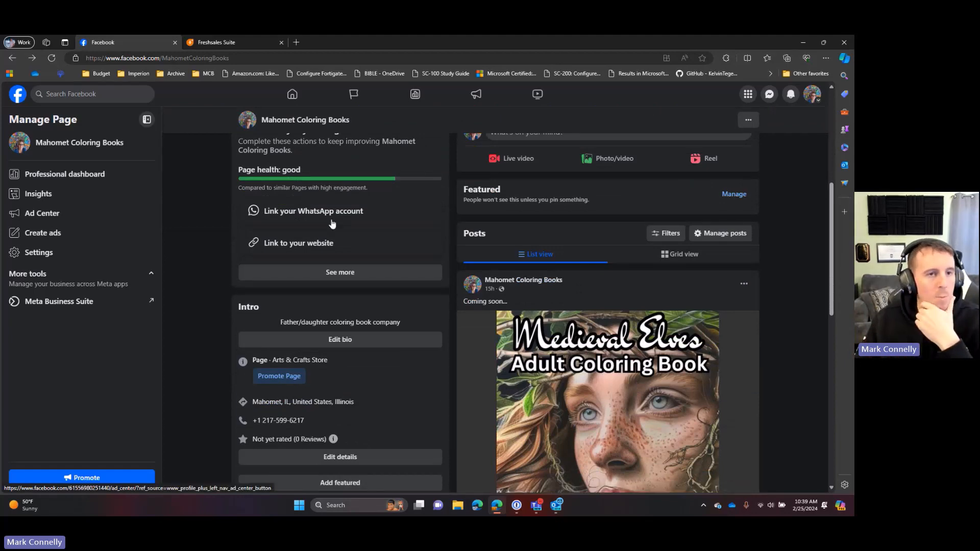
pyautogui.scroll(3, 332, 224)
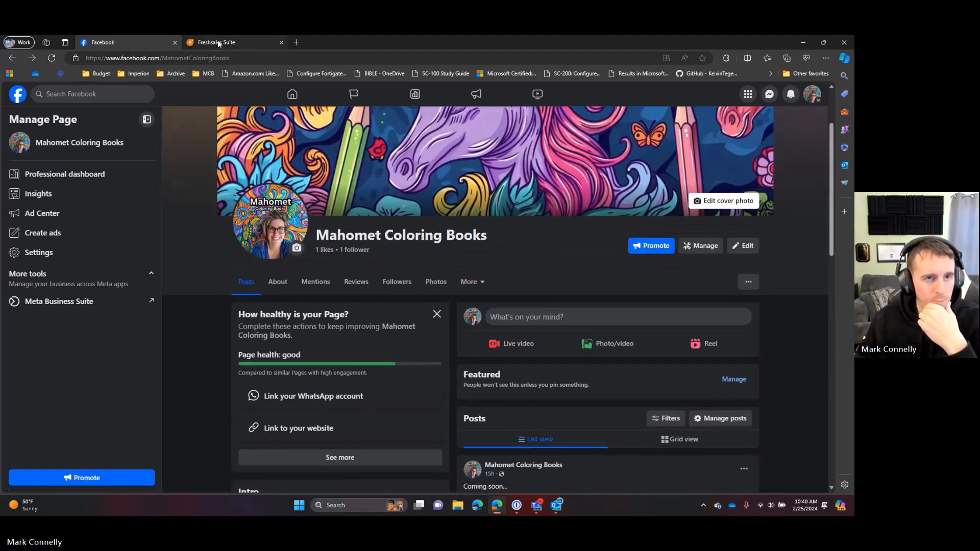
# - Return to Freshsales Suite and open the activities dashboard
pyautogui.click(217, 43)
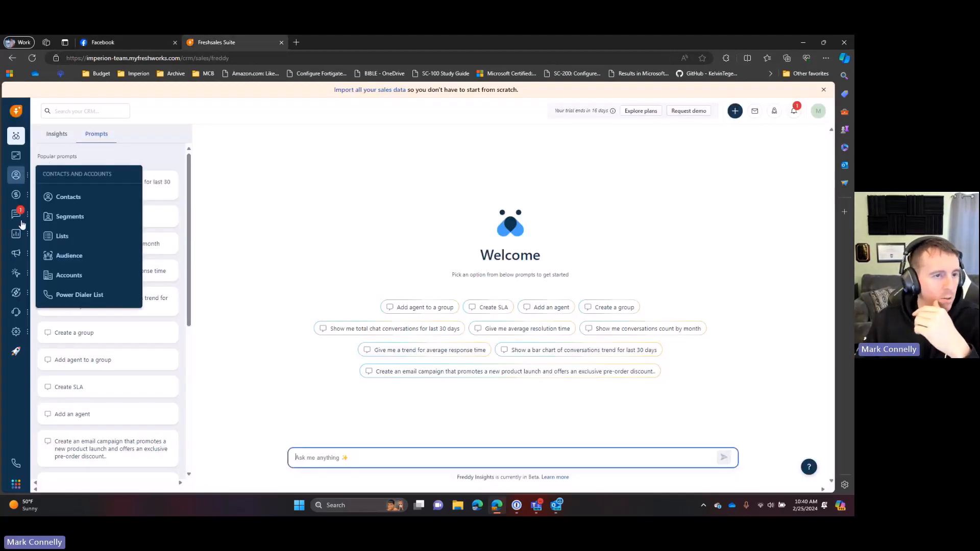
pyautogui.moveTo(18, 254)
pyautogui.moveTo(16, 274)
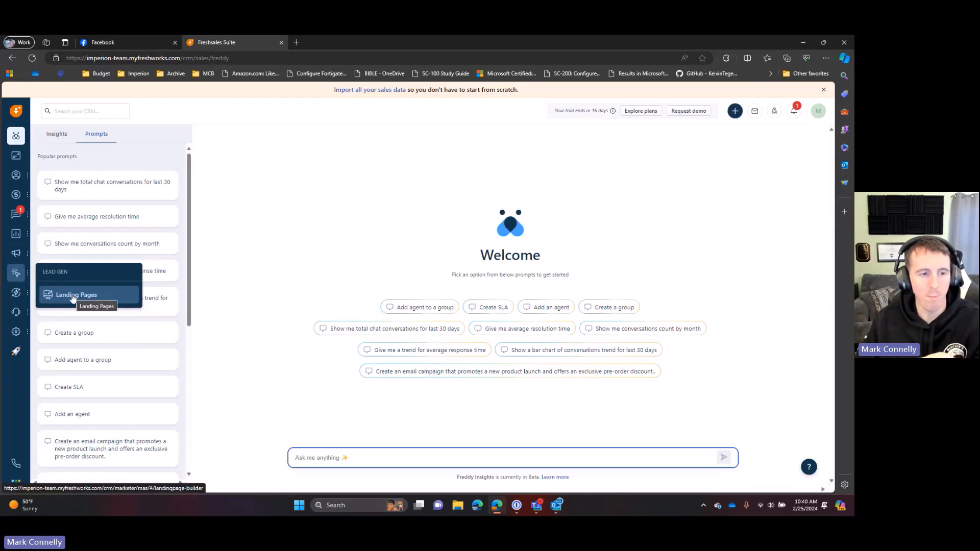
pyautogui.moveTo(20, 177)
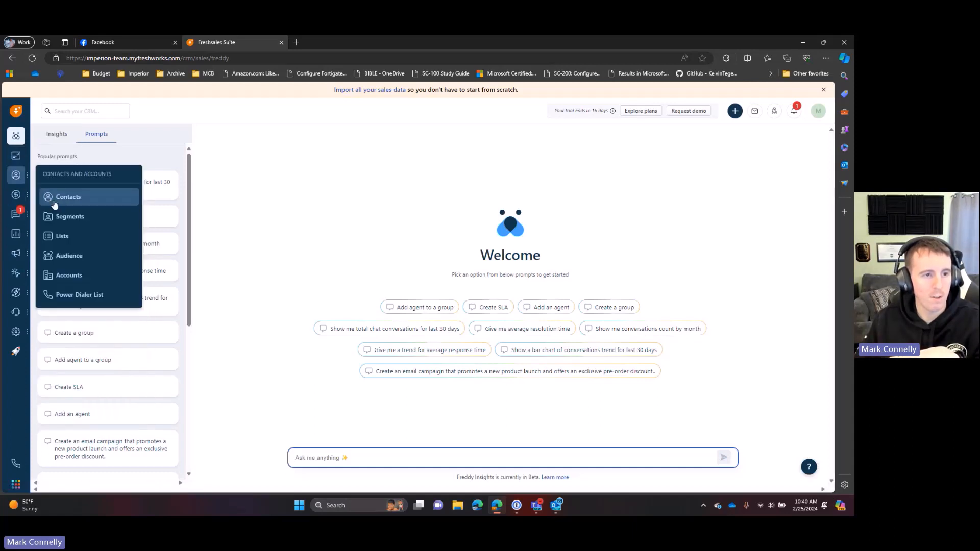
pyautogui.moveTo(16, 196)
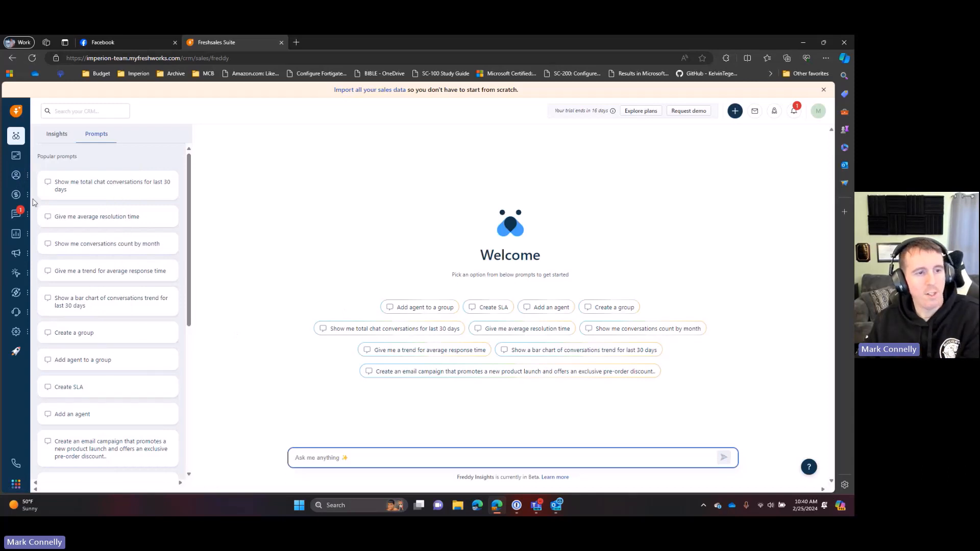
pyautogui.click(23, 160)
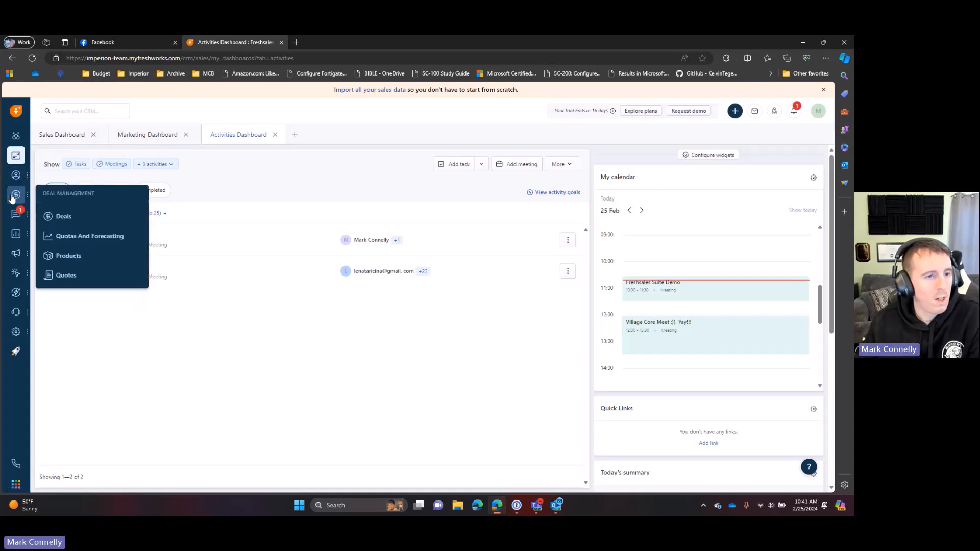
# - Open the Mahomet Coloring Books account and review its basic details, social profiles and business information
pyautogui.moveTo(16, 177)
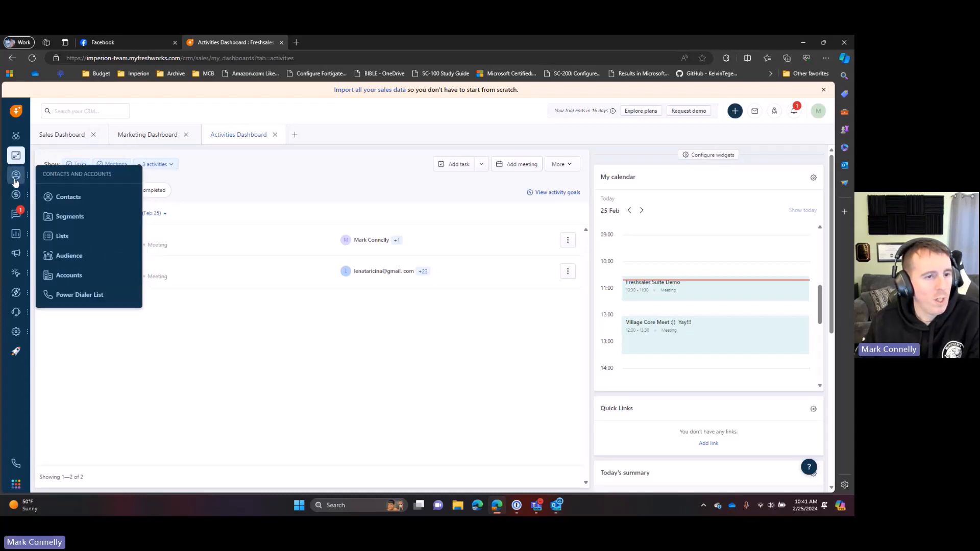
pyautogui.click(66, 276)
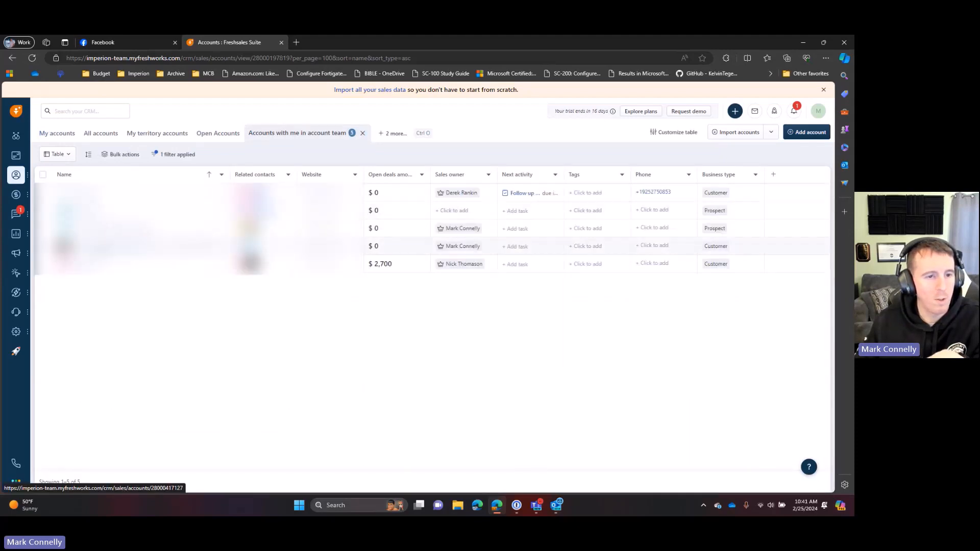
pyautogui.click(104, 246)
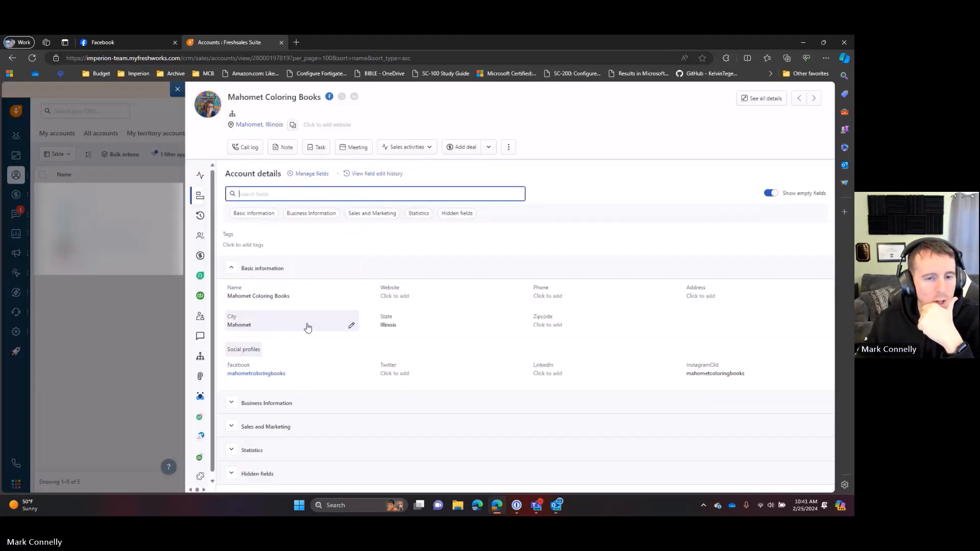
pyautogui.click(230, 403)
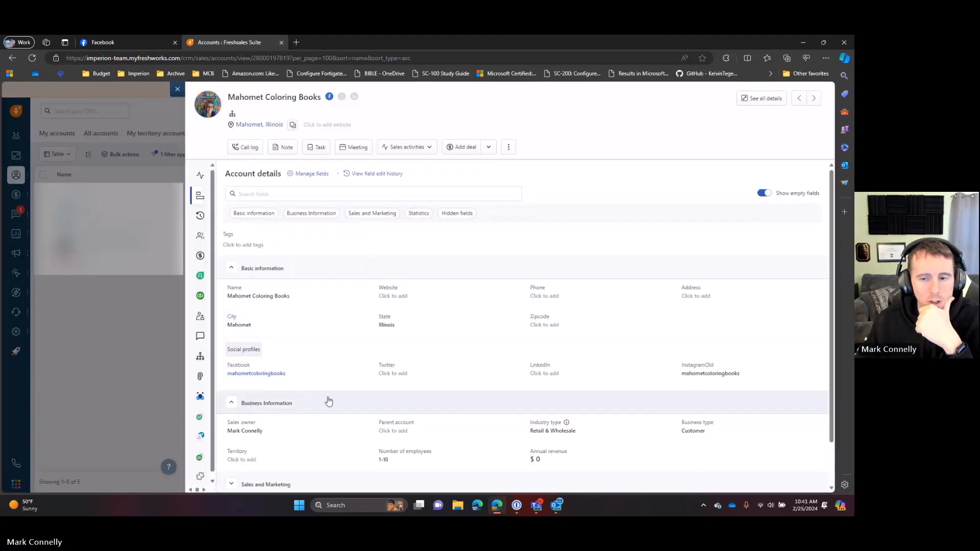
pyautogui.scroll(-1, 328, 401)
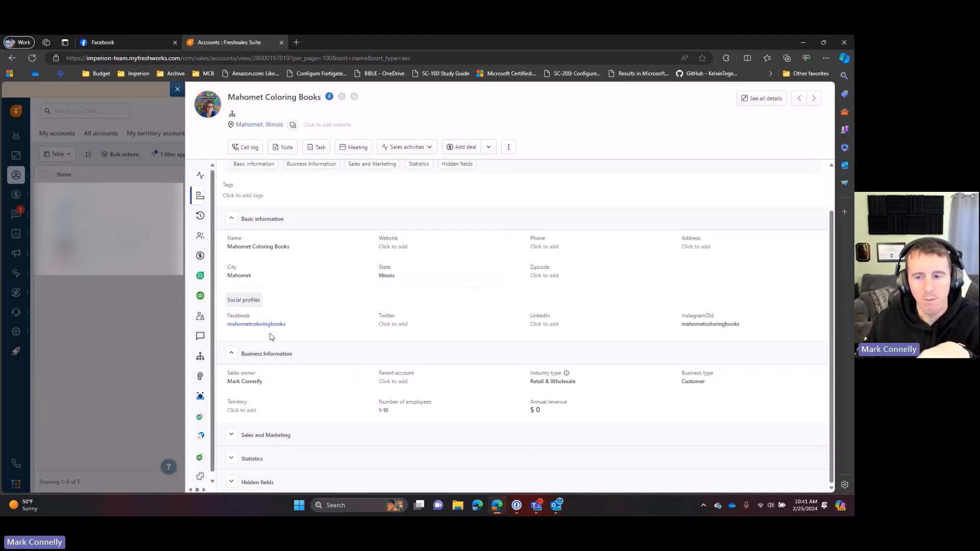
pyautogui.scroll(1, 348, 254)
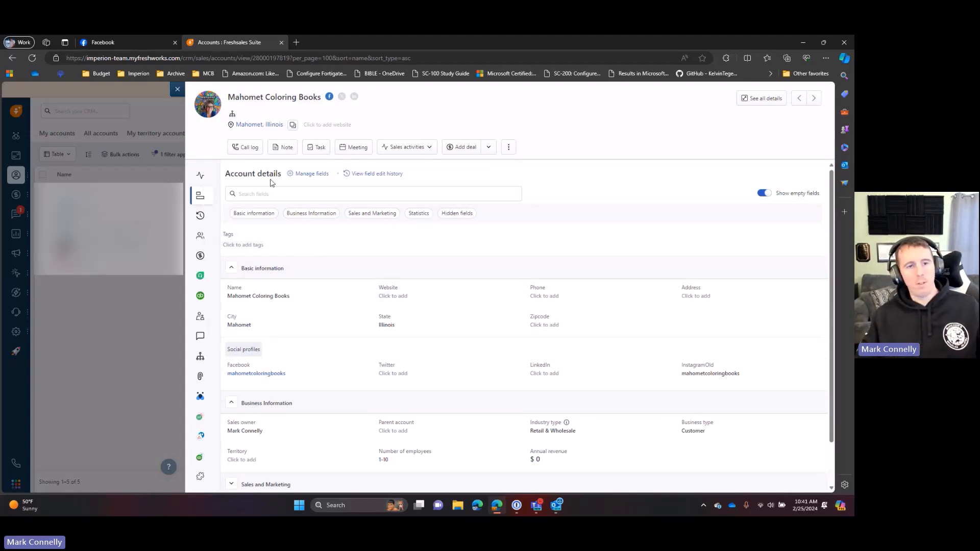
# - Close the account details and read the customer's "Re: Web Hosting Services" e-mail for the requested store, KDP account and coloring book services
pyautogui.click(177, 89)
pyautogui.moveTo(26, 219)
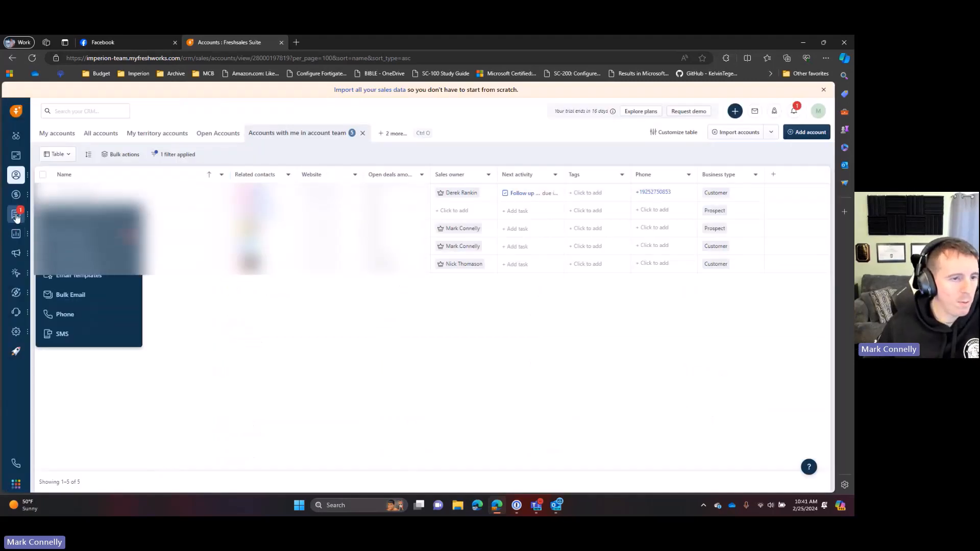
pyautogui.click(15, 214)
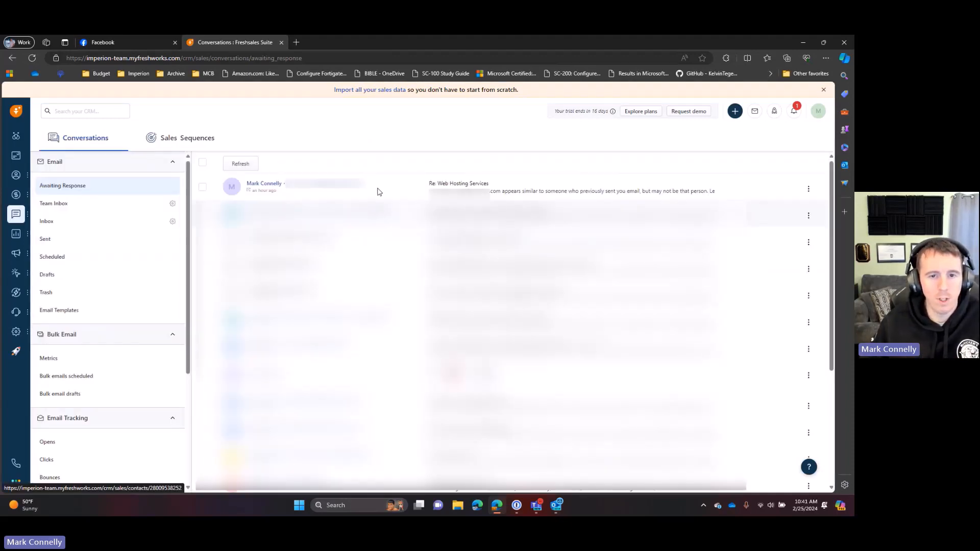
pyautogui.click(81, 220)
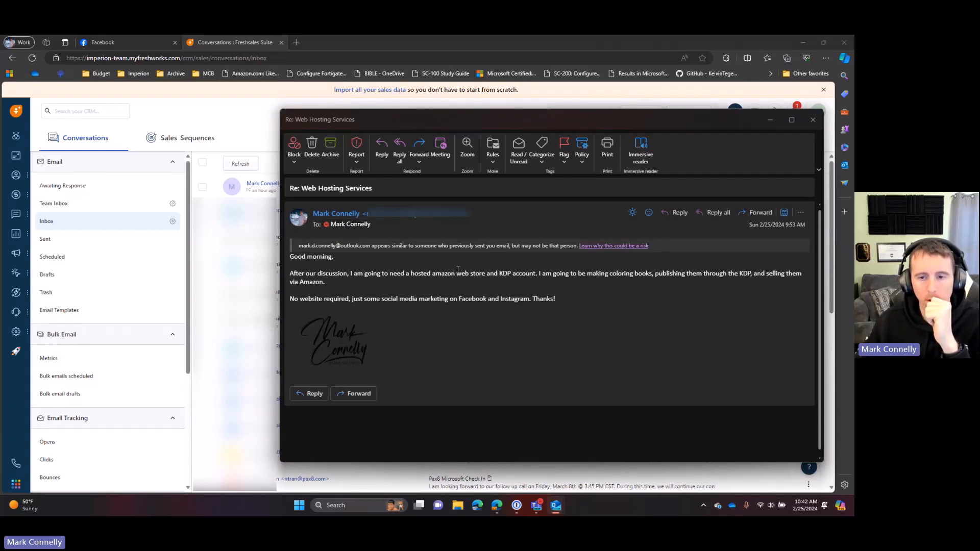
pyautogui.moveTo(411, 275); pyautogui.dragTo(534, 275)
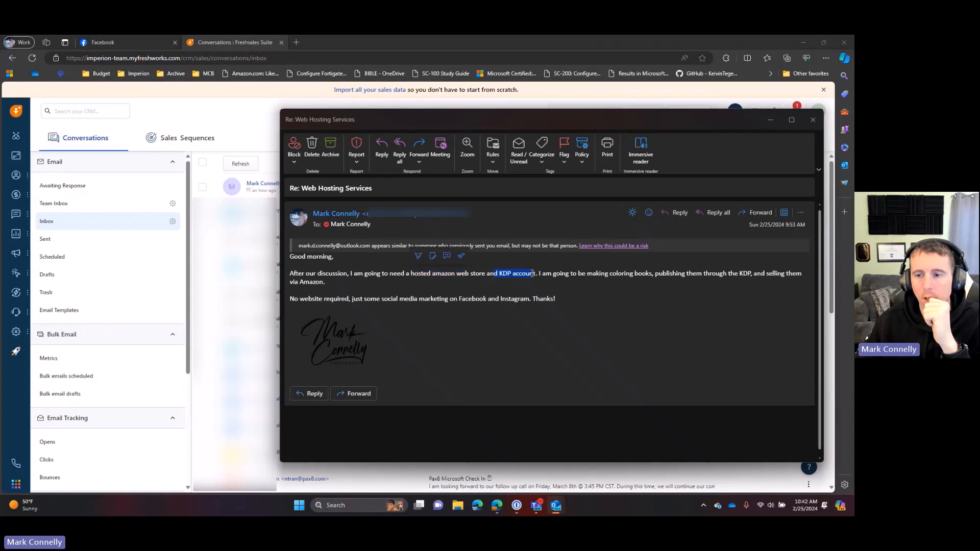
pyautogui.moveTo(630, 274); pyautogui.dragTo(652, 275)
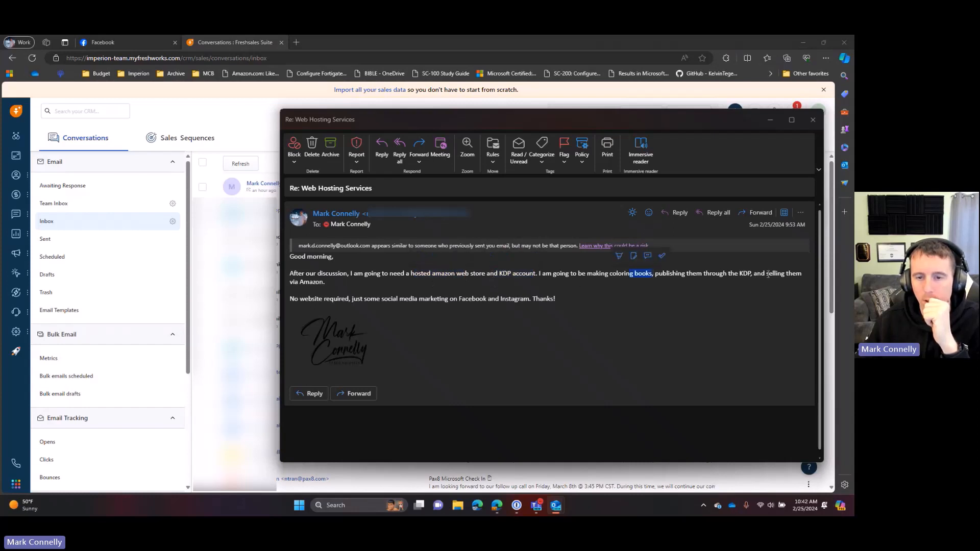
# - Return to the CRM and view the product catalog under deal management
pyautogui.click(202, 123)
pyautogui.moveTo(31, 195)
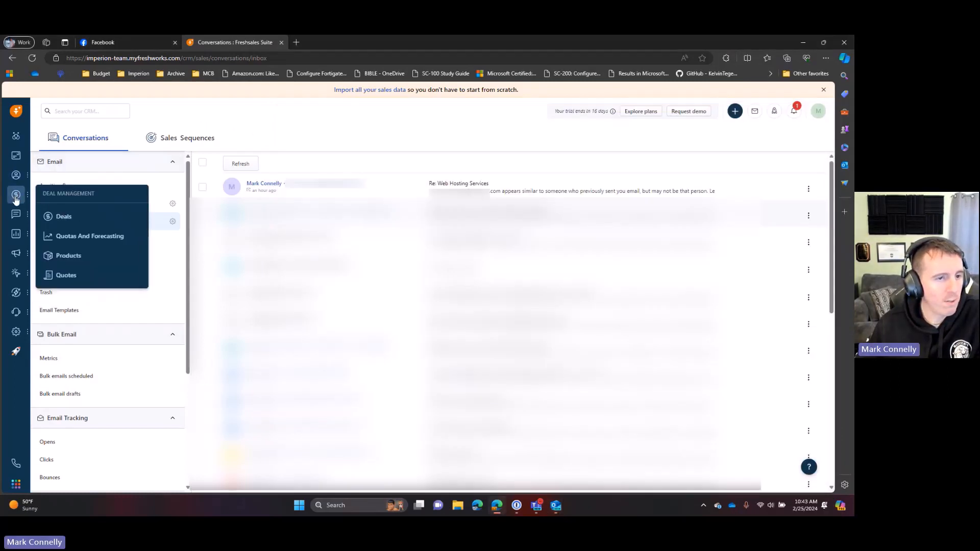
pyautogui.click(64, 257)
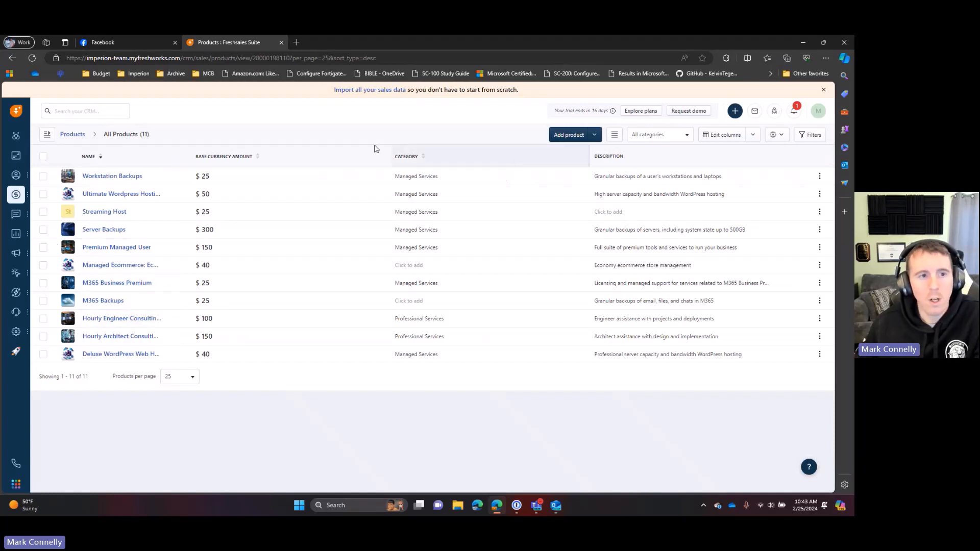
# - Start a new deal and set its related contact to the customer contact belonging to Mahomet Coloring Books
pyautogui.moveTo(18, 194)
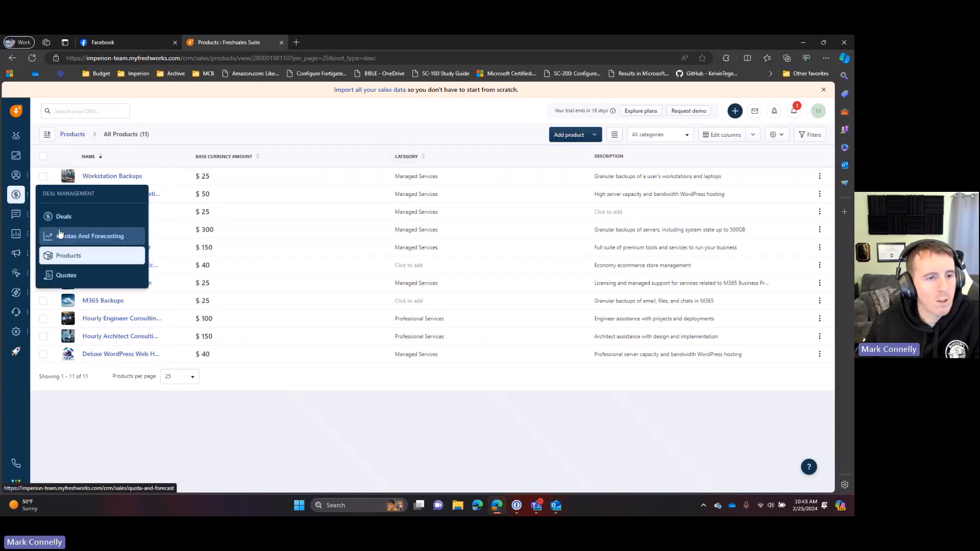
pyautogui.click(65, 214)
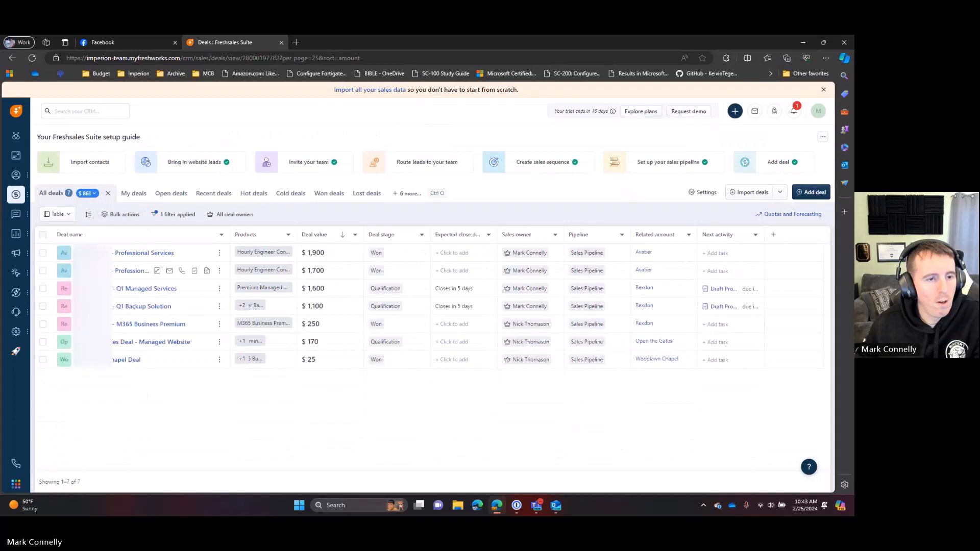
pyautogui.click(803, 197)
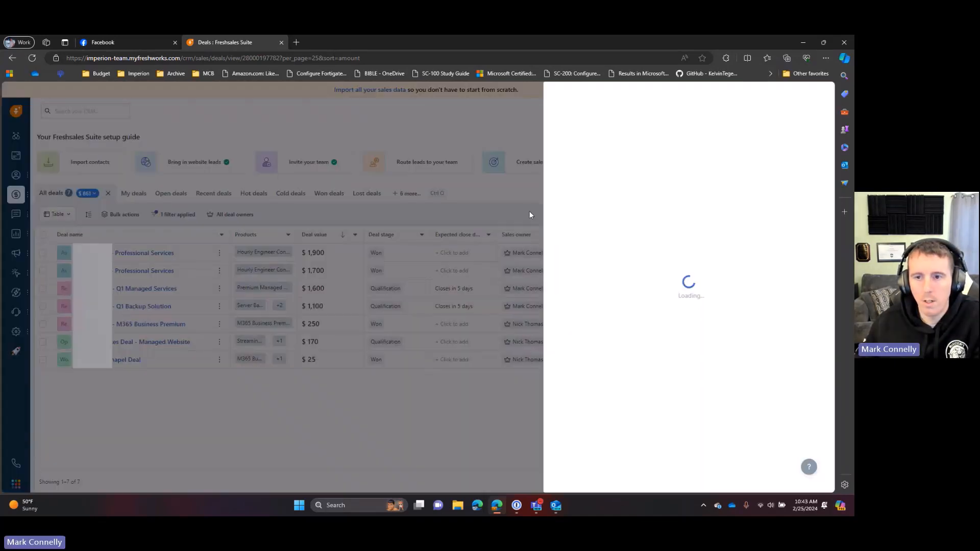
pyautogui.click(582, 128)
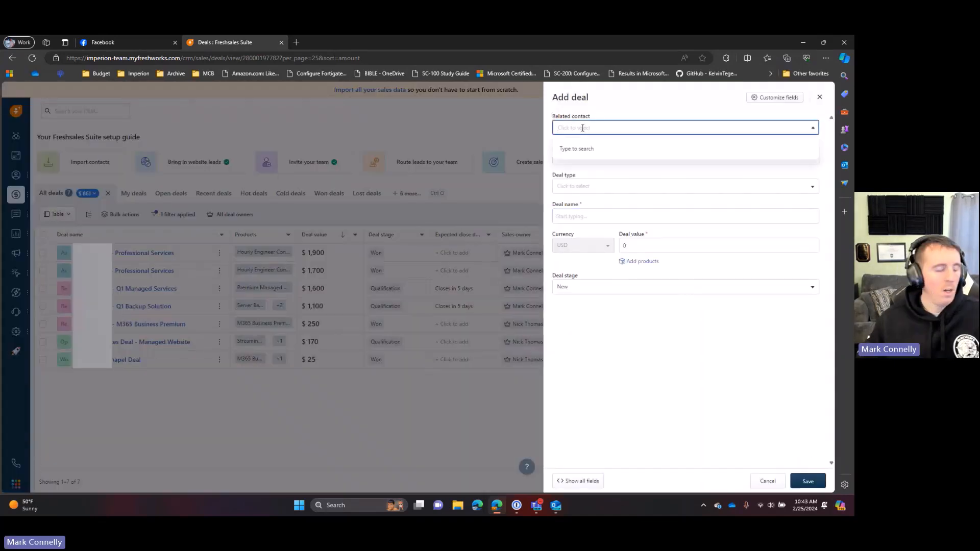
pyautogui.write('mark')
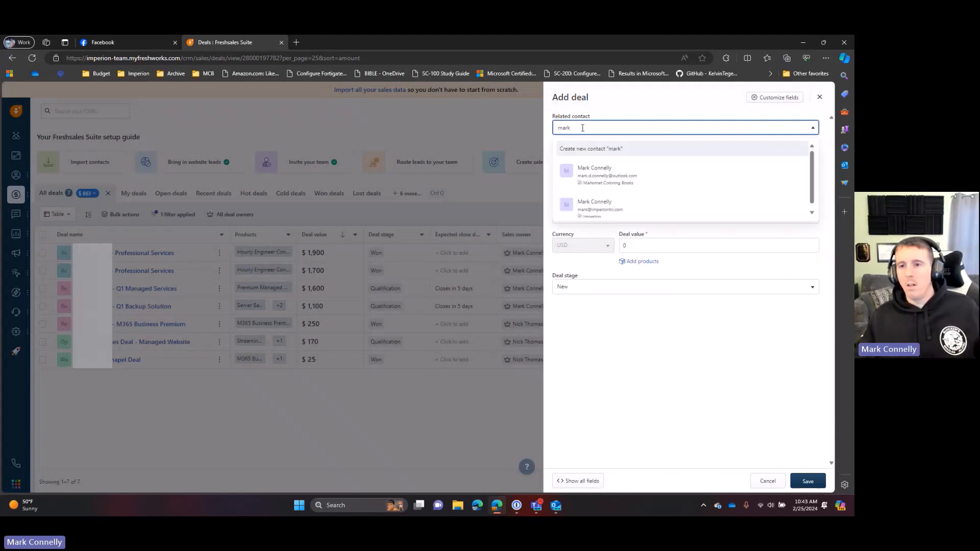
pyautogui.click(604, 170)
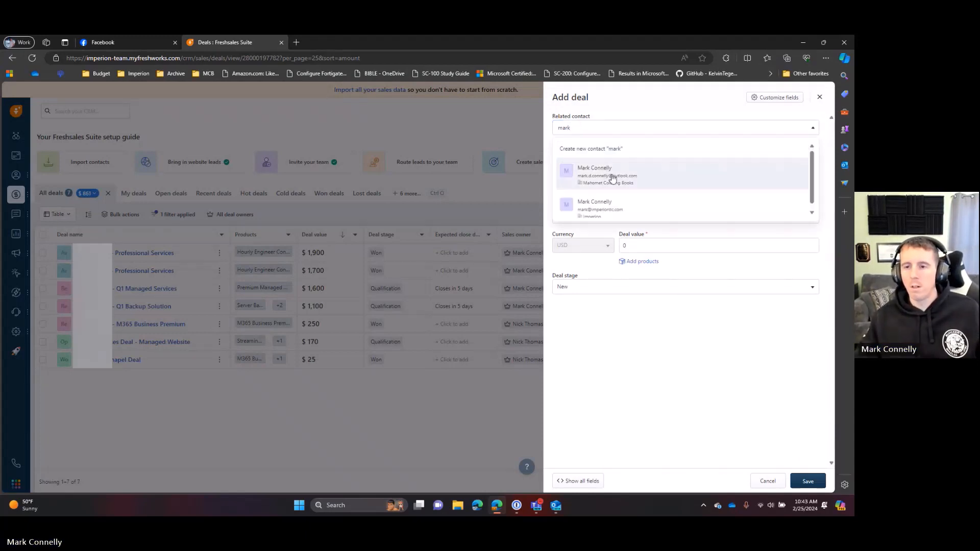
# - Set the deal's related account to Mahomet Coloring Books and its deal type to Managed Services
pyautogui.click(594, 177)
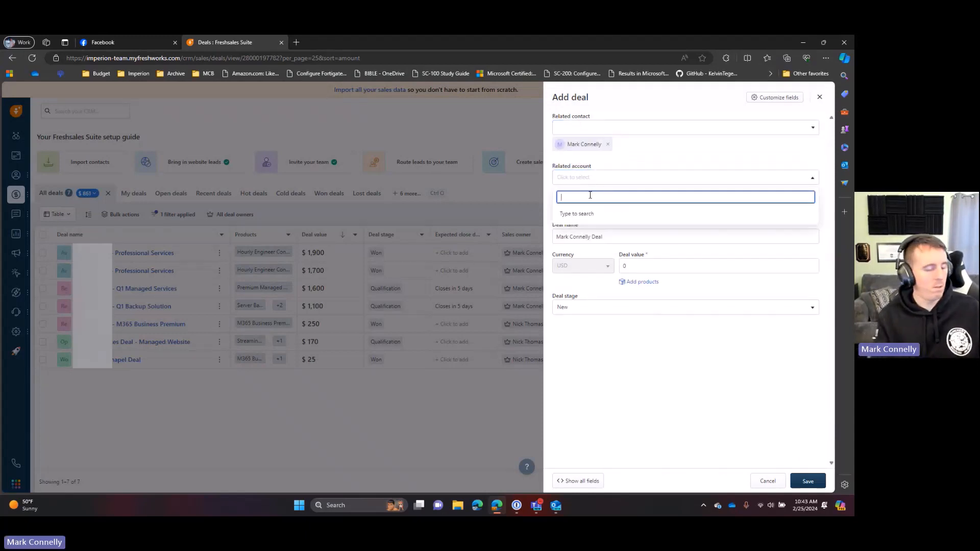
pyautogui.write('mahomet')
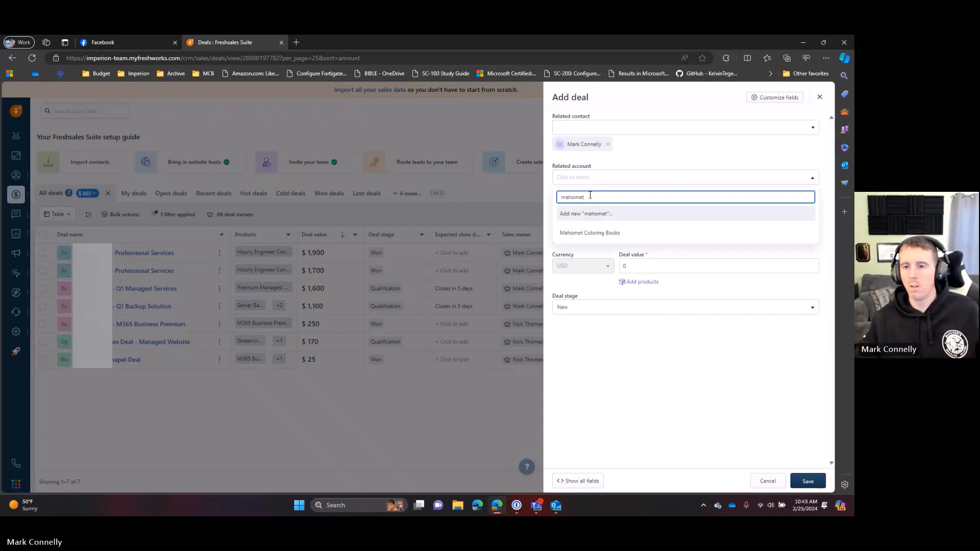
pyautogui.click(598, 231)
pyautogui.click(582, 207)
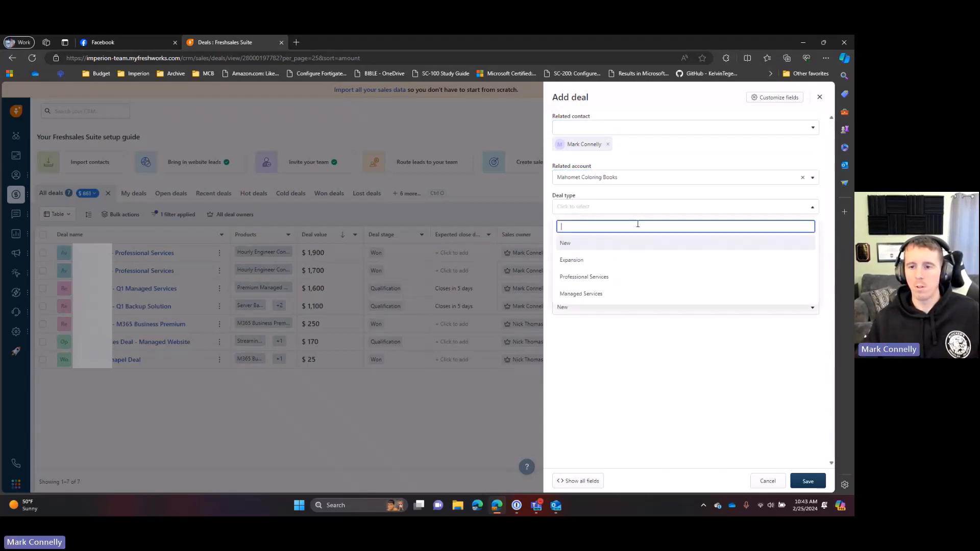
pyautogui.click(585, 294)
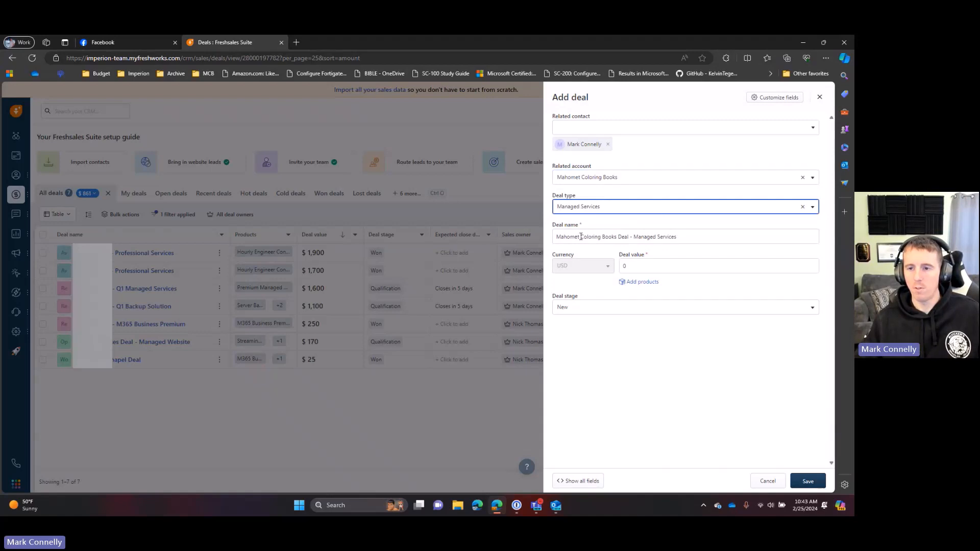
# - Add a second product row to the deal and choose Hourly Architect Consulting Rate as the first product
pyautogui.click(644, 282)
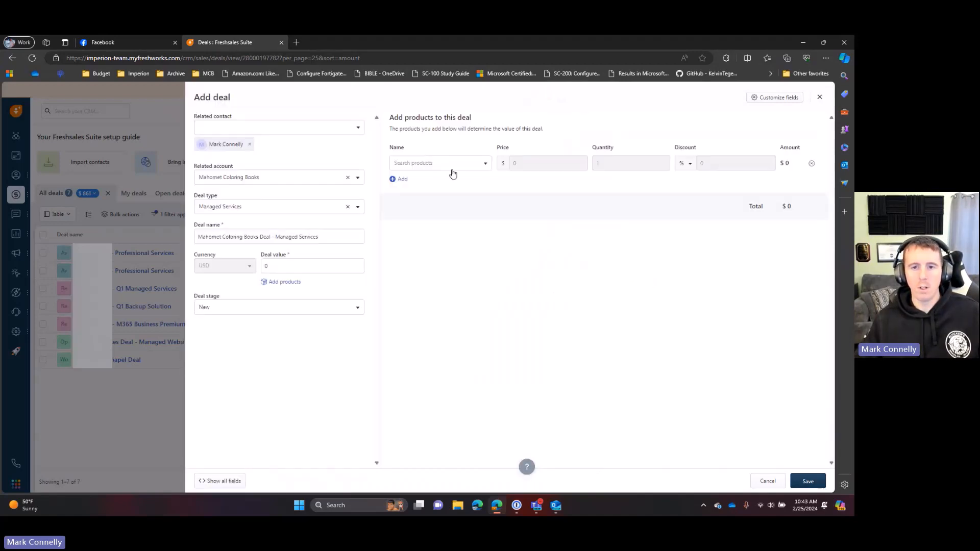
pyautogui.click(403, 180)
pyautogui.click(420, 164)
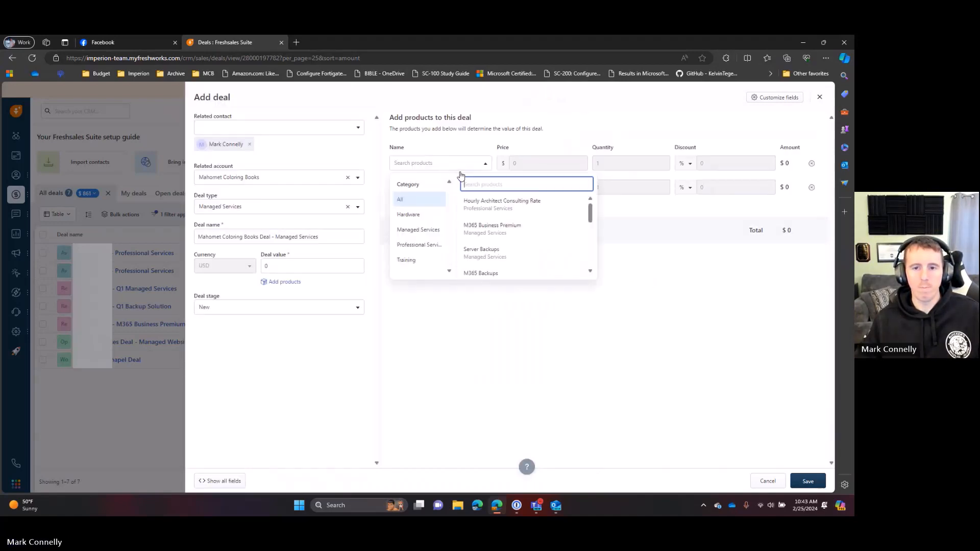
pyautogui.click(522, 203)
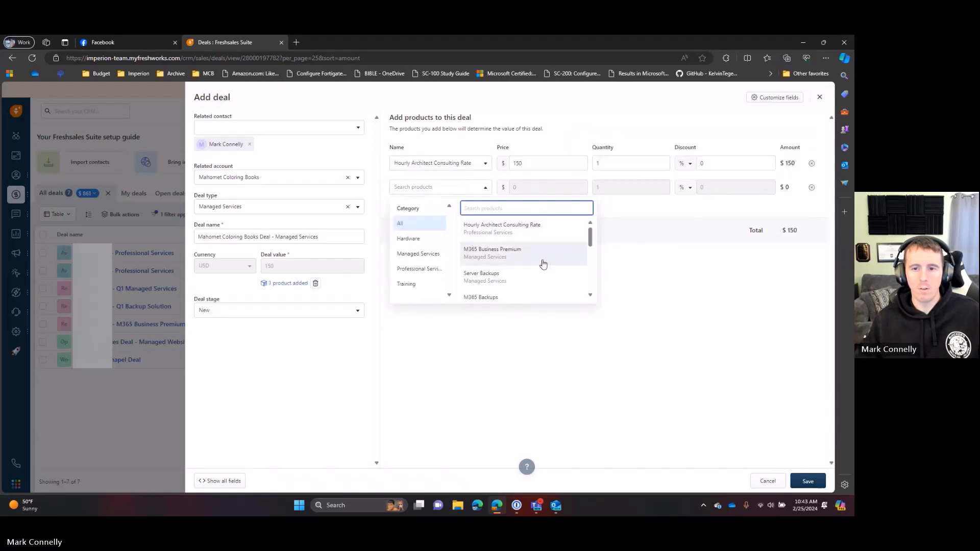
# - Add M365 Business Premium and Managed Ecommerce: Economy as the second and third products of the deal
pyautogui.scroll(-1, 521, 246)
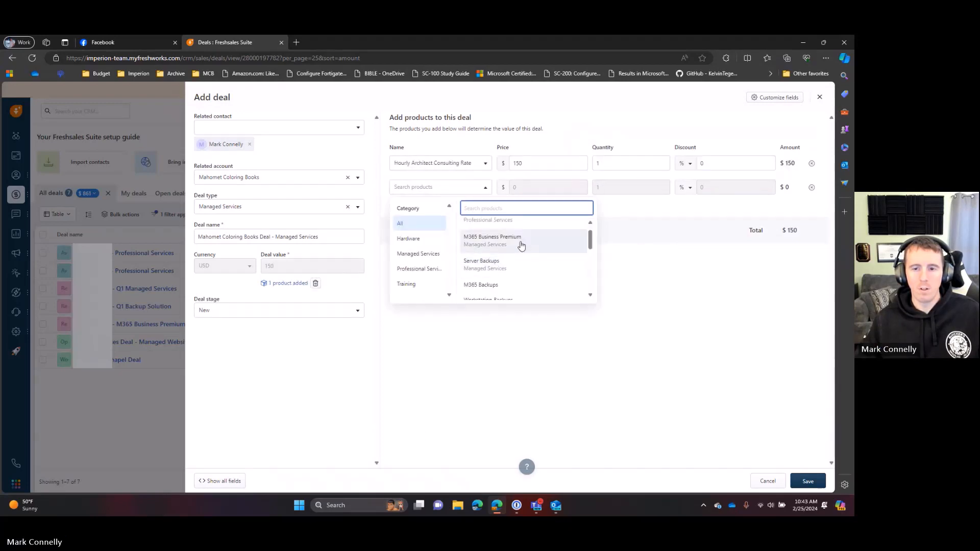
pyautogui.click(521, 246)
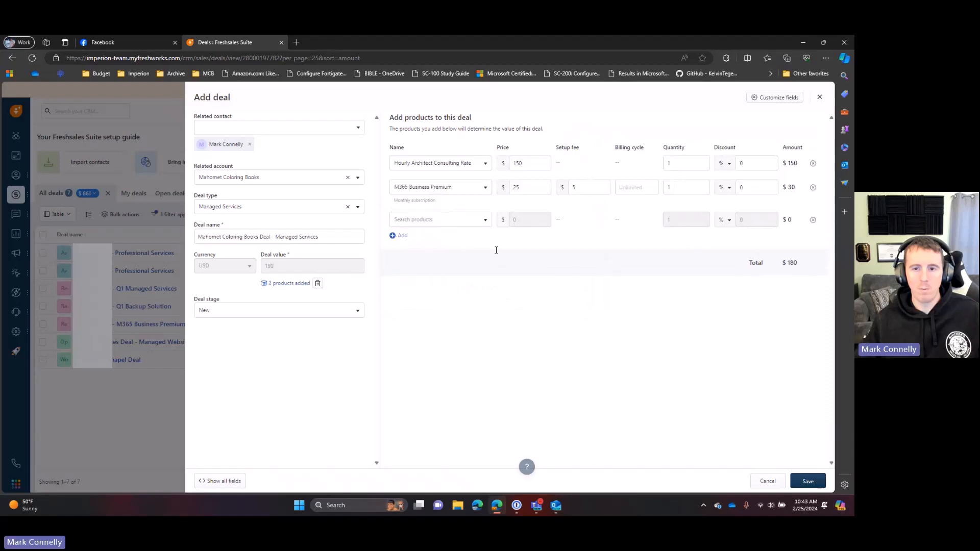
pyautogui.click(479, 220)
pyautogui.scroll(-2, 503, 304)
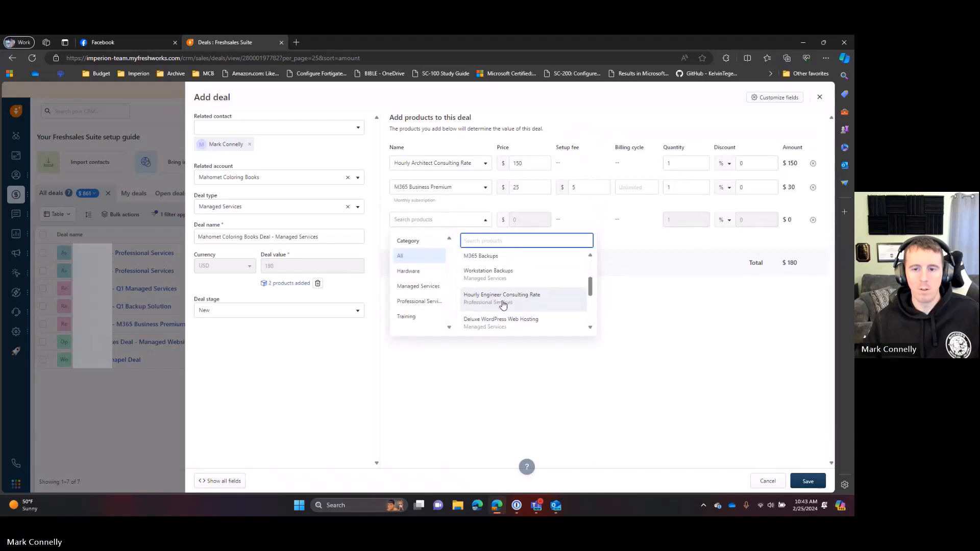
pyautogui.scroll(-1, 505, 305)
pyautogui.scroll(-1, 532, 310)
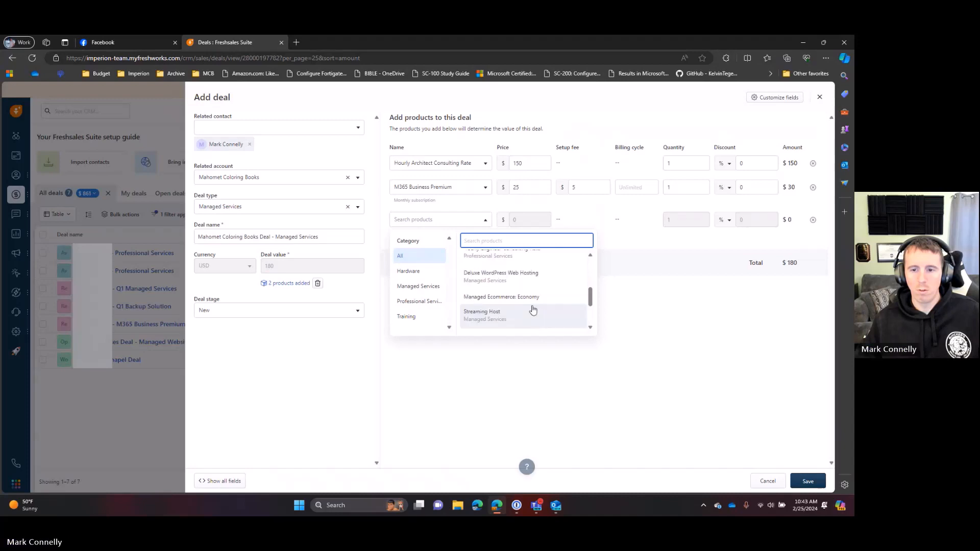
pyautogui.click(502, 297)
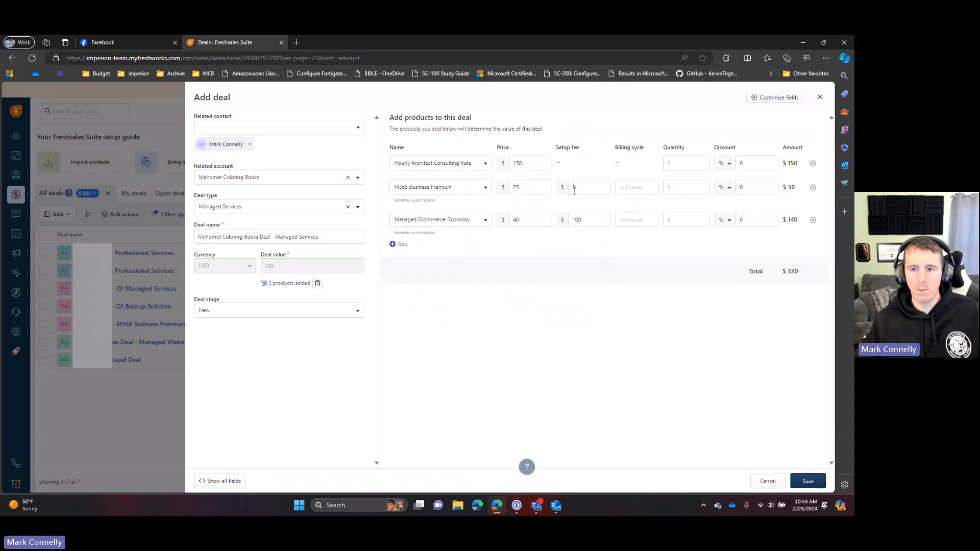
# - Set the setup fee of the Managed Ecommerce: Economy product to $50
pyautogui.doubleClick(589, 219)
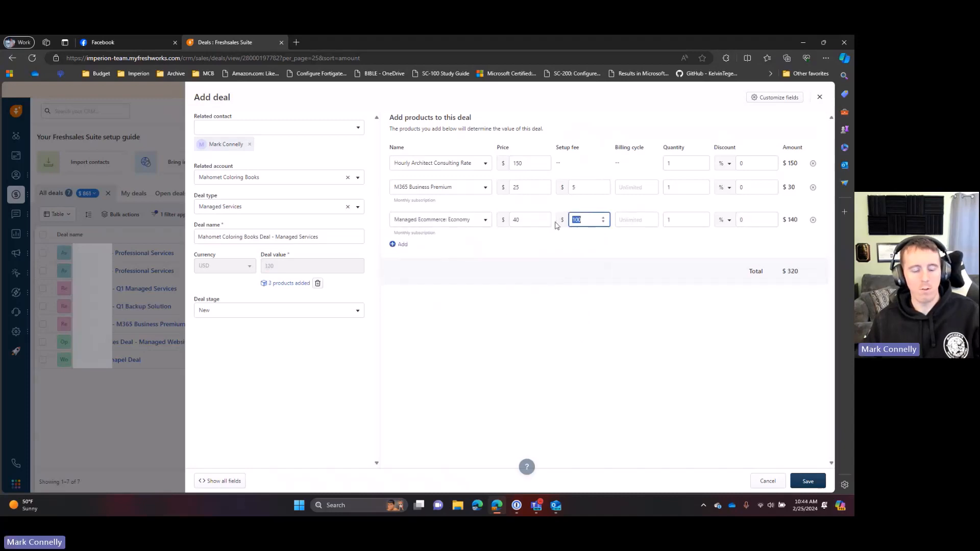
pyautogui.write('0')
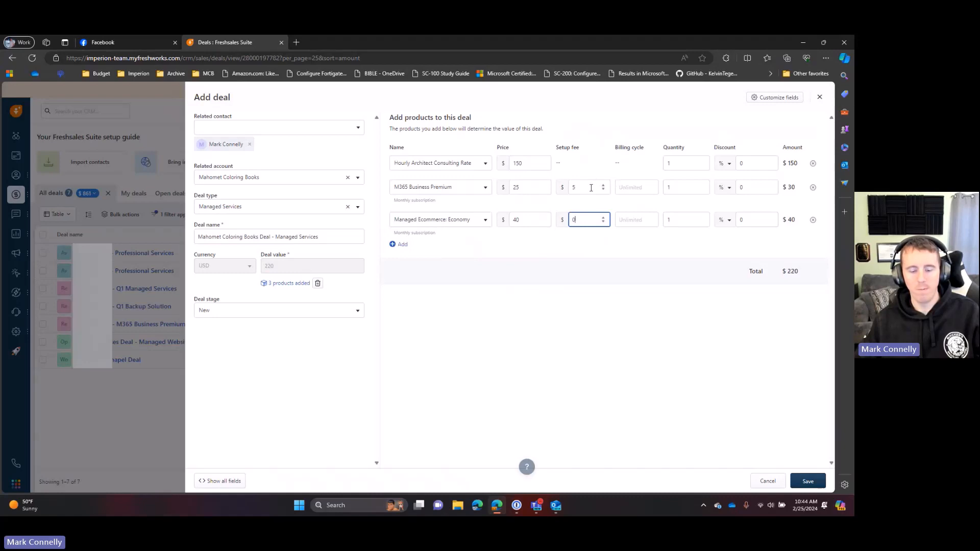
pyautogui.write('50')
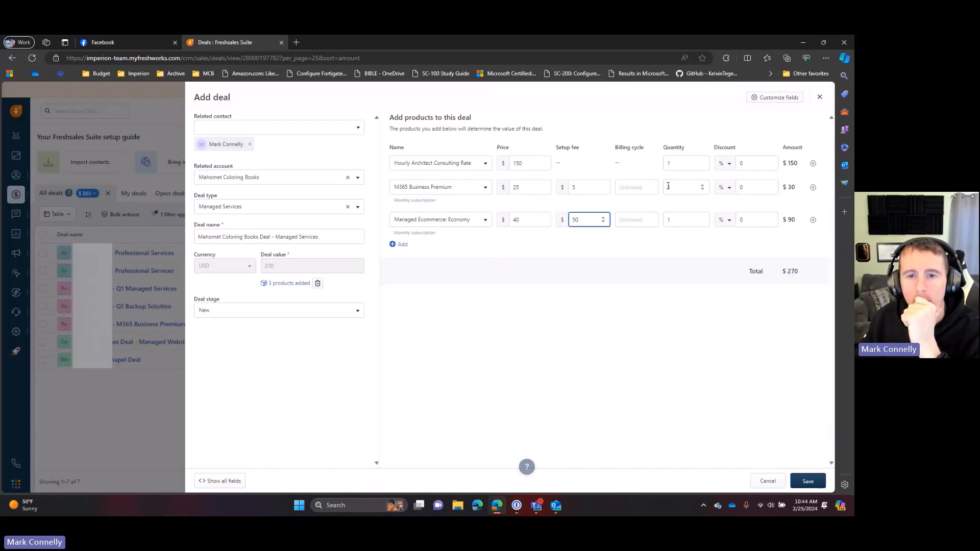
# - Set the quantity to 2 for M365 Business Premium and to 5 for Hourly Architect Consulting Rate
pyautogui.doubleClick(670, 186)
pyautogui.write('2')
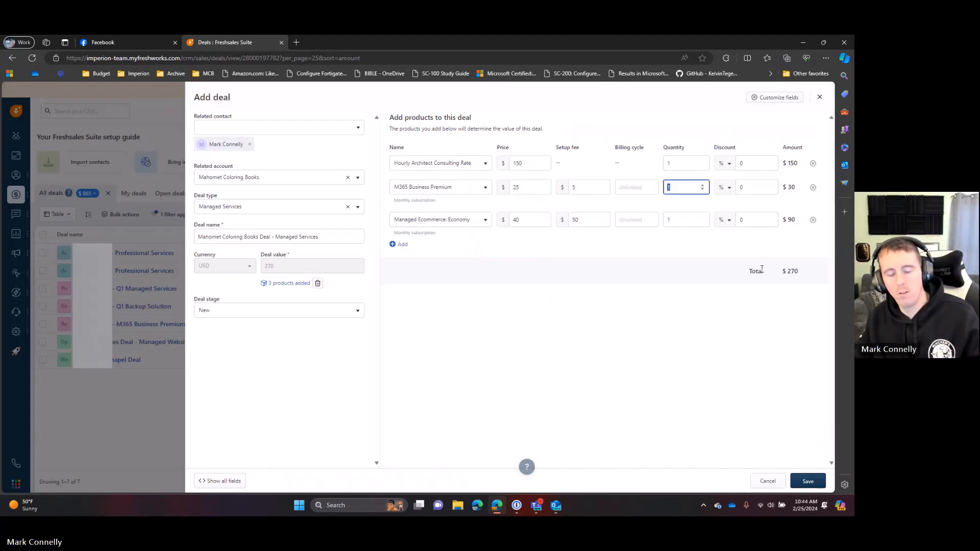
pyautogui.doubleClick(674, 163)
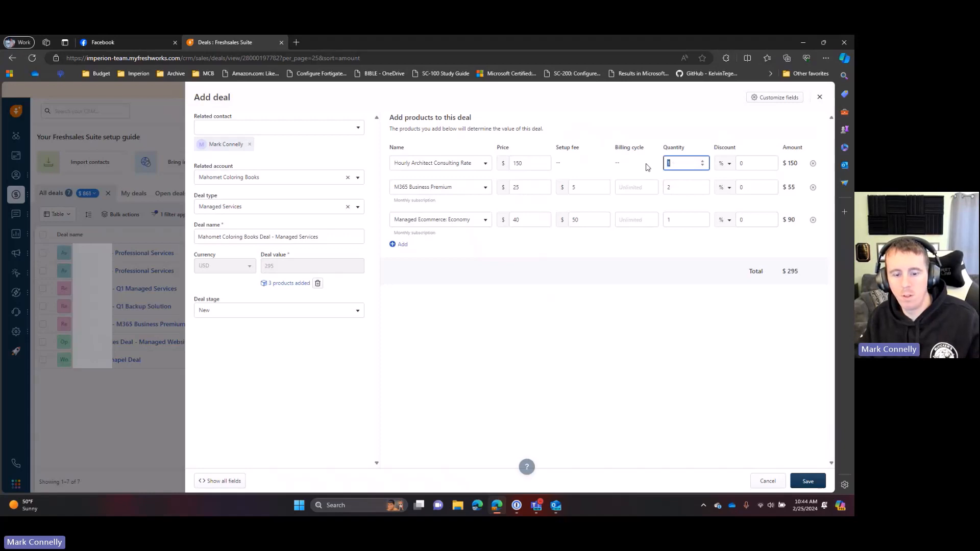
pyautogui.write('5')
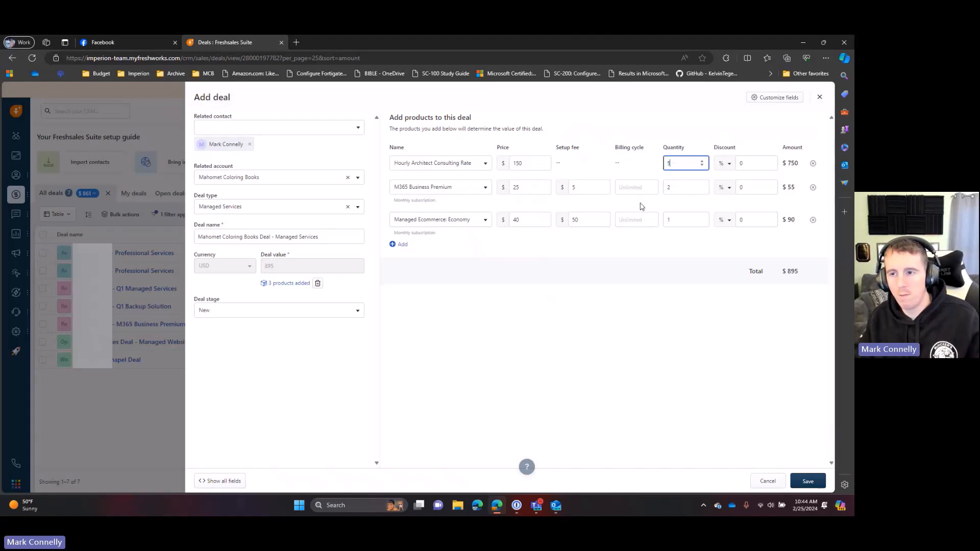
# - Add Hourly Engineer Consulting Rate as a fourth product with a quantity of 20 and save the deal
pyautogui.click(400, 245)
pyautogui.click(474, 256)
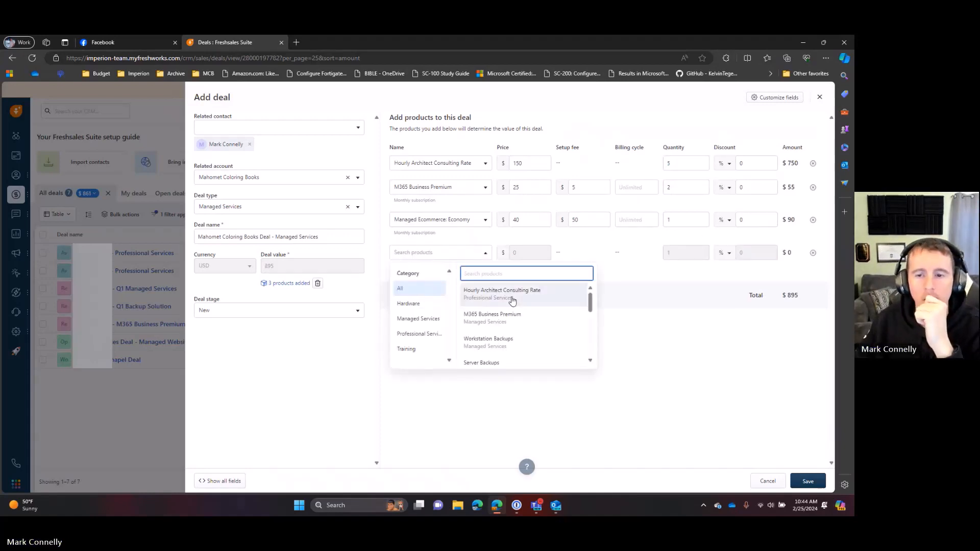
pyautogui.scroll(-3, 520, 323)
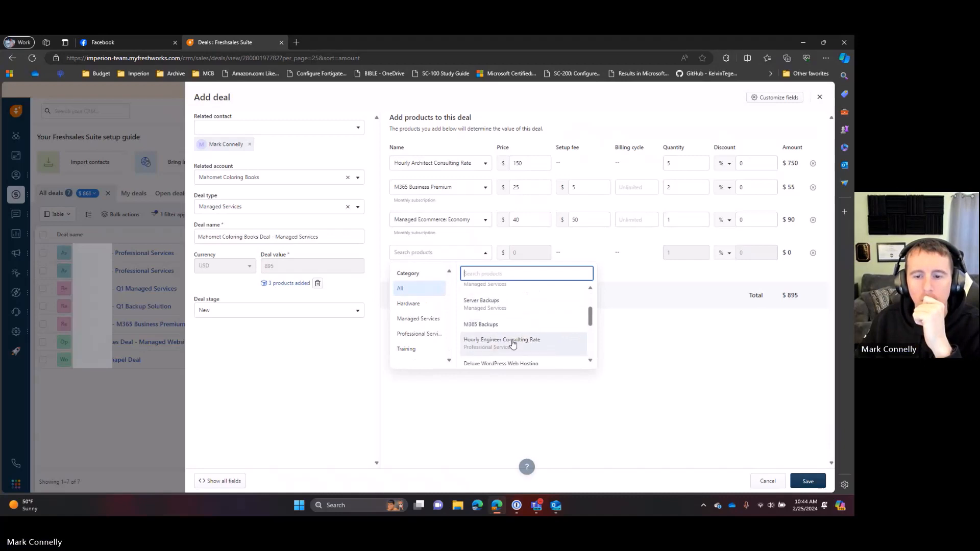
pyautogui.click(510, 343)
pyautogui.doubleClick(696, 255)
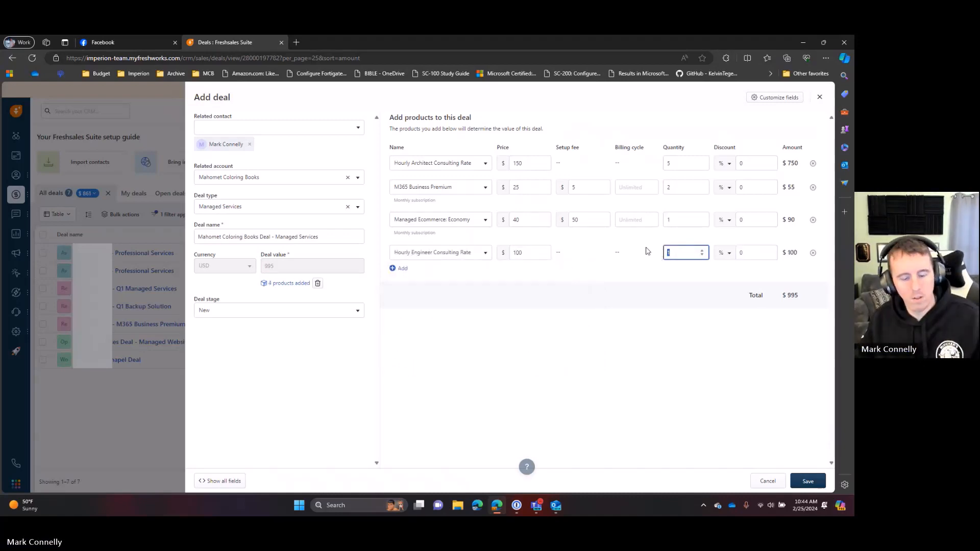
pyautogui.write('20')
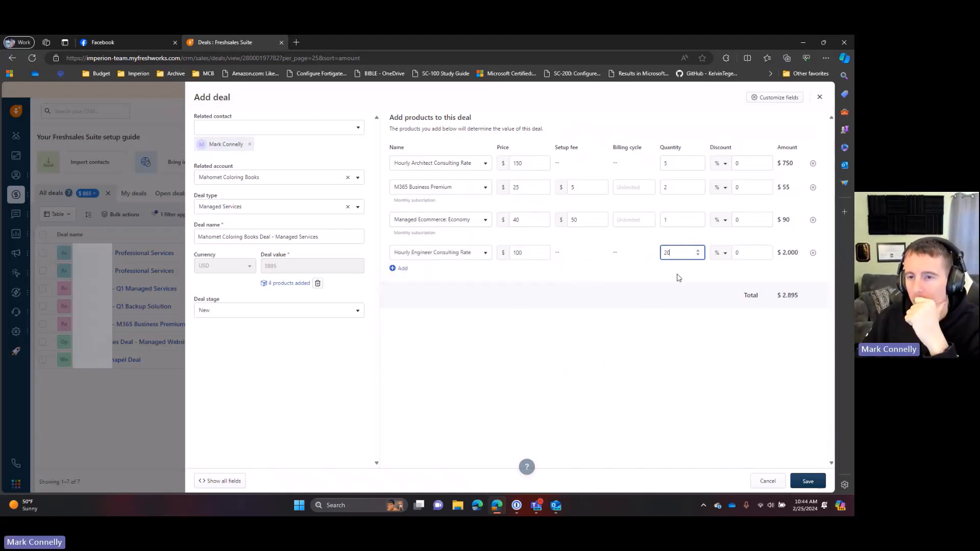
pyautogui.click(803, 482)
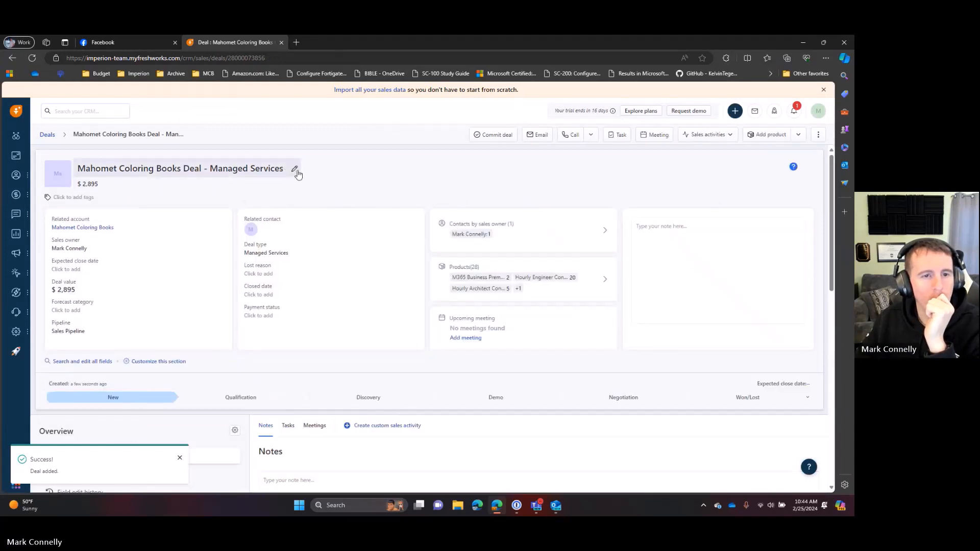
pyautogui.click(294, 169)
pyautogui.press('Return')
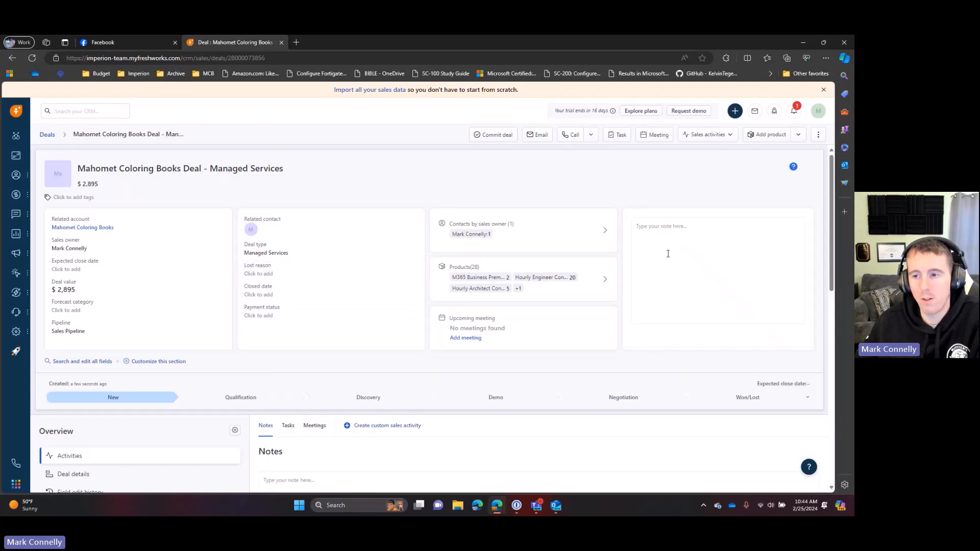
pyautogui.click(663, 225)
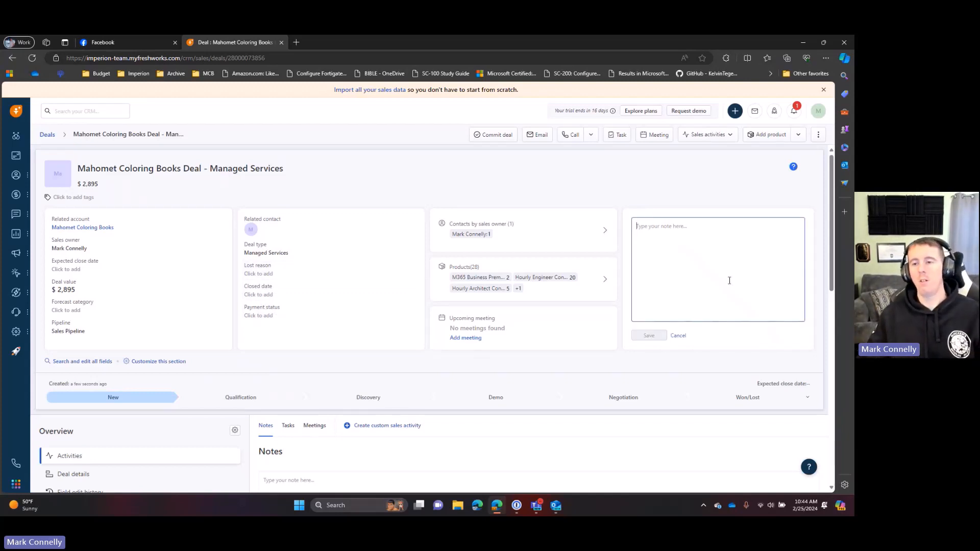
# - Advance the deal stage from New through Qualification, Discovery and Demo to Negotiation
pyautogui.scroll(-2, 176, 328)
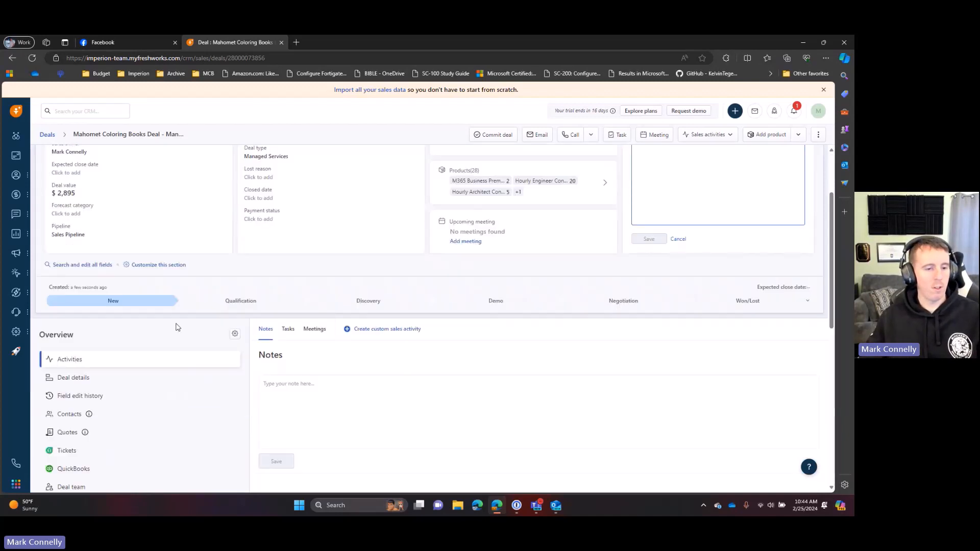
pyautogui.scroll(-1, 176, 328)
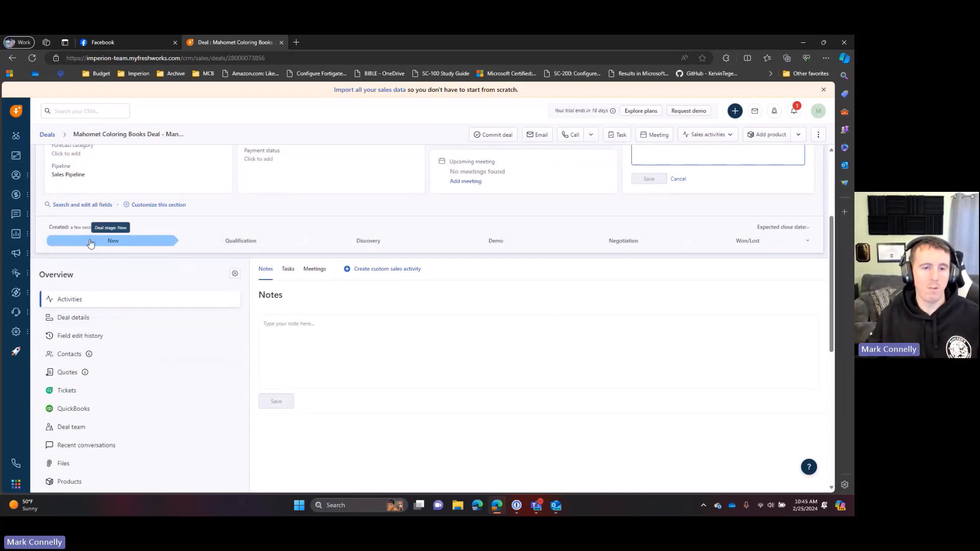
pyautogui.click(219, 244)
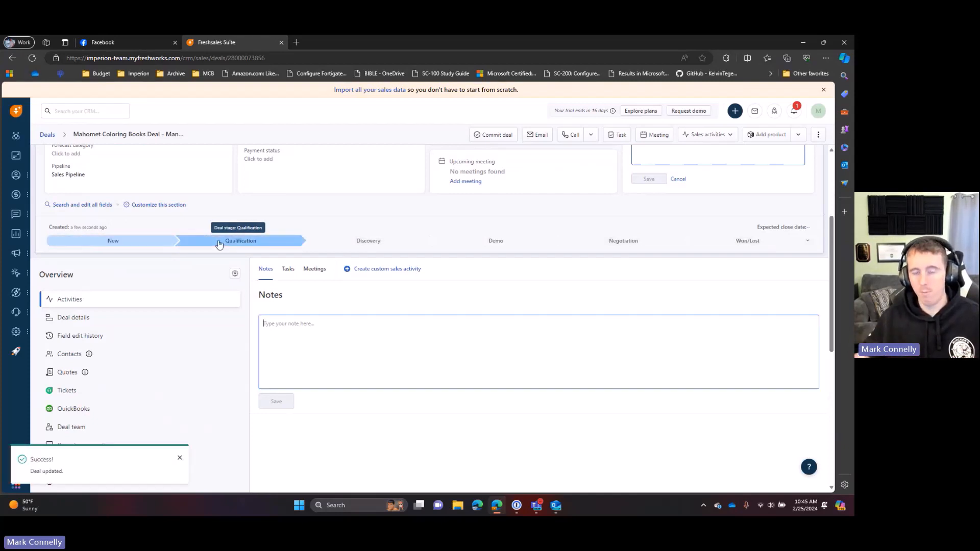
pyautogui.click(386, 246)
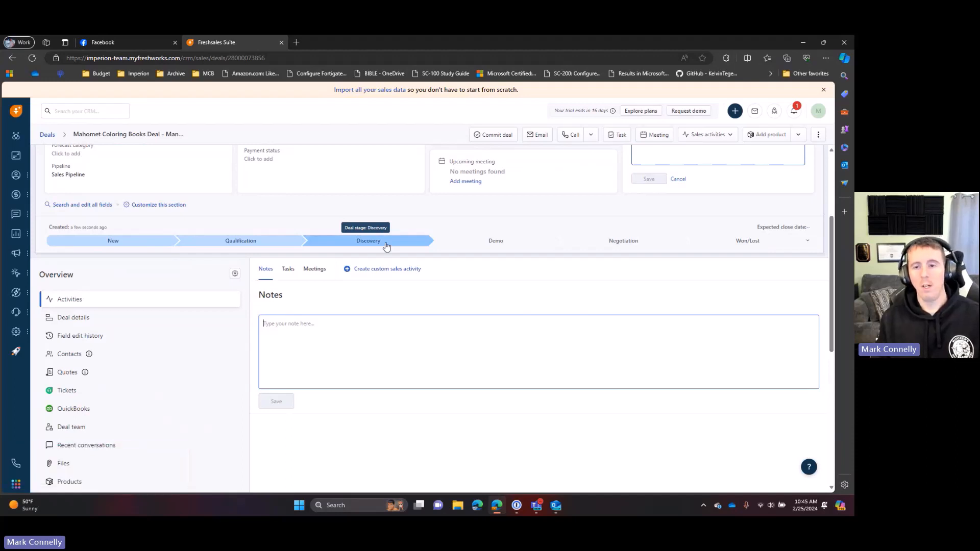
pyautogui.click(488, 243)
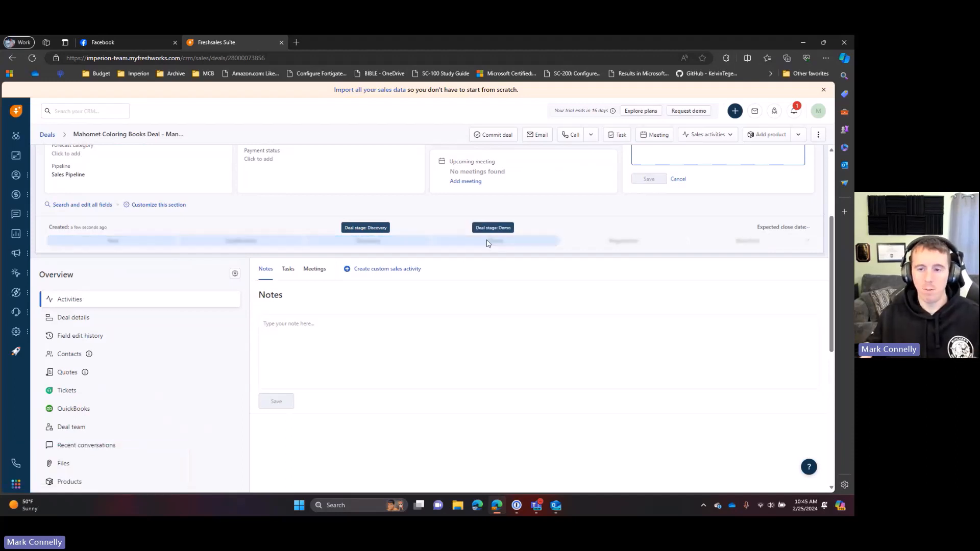
pyautogui.click(619, 242)
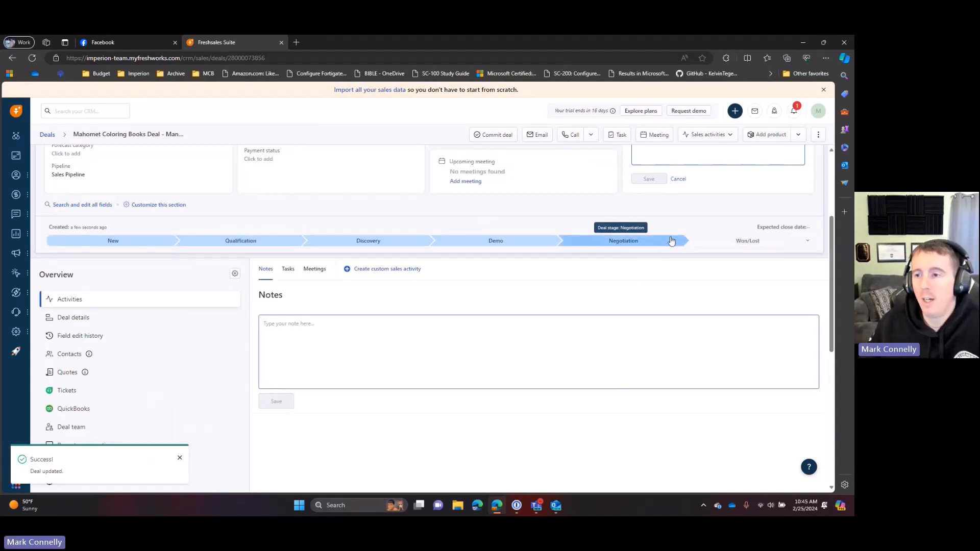
# - Start a new quote for the deal and name it Managed SErvices Q1 '24
pyautogui.scroll(3, 715, 219)
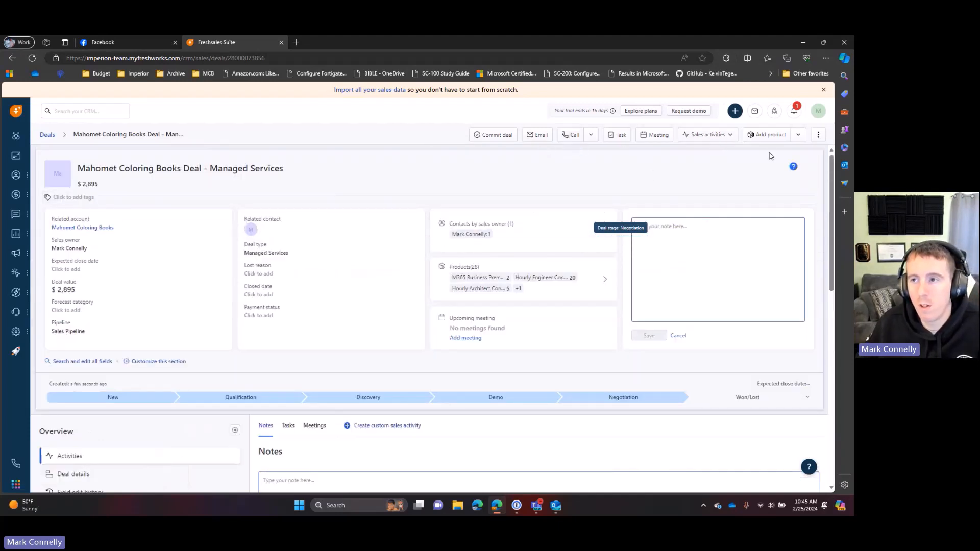
pyautogui.click(818, 135)
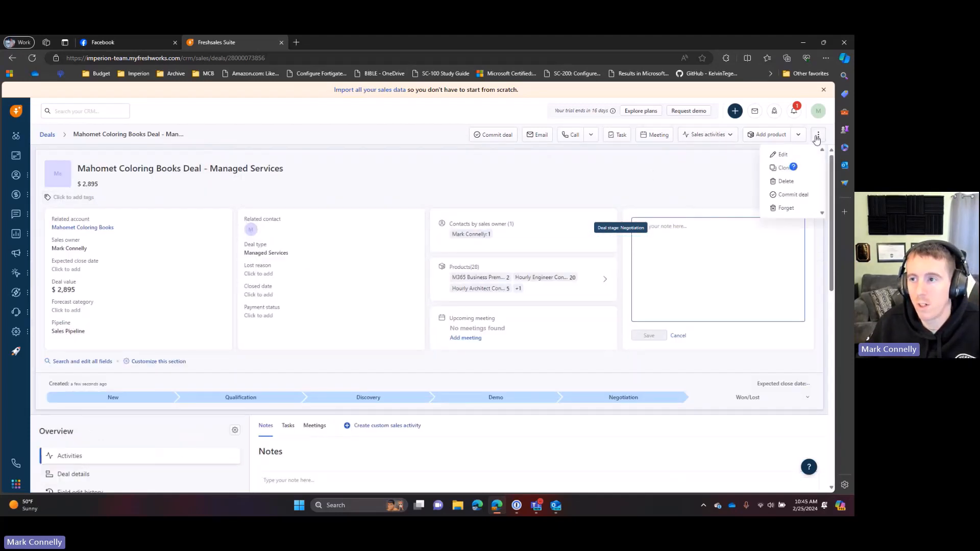
pyautogui.scroll(-4, 306, 337)
pyautogui.click(76, 319)
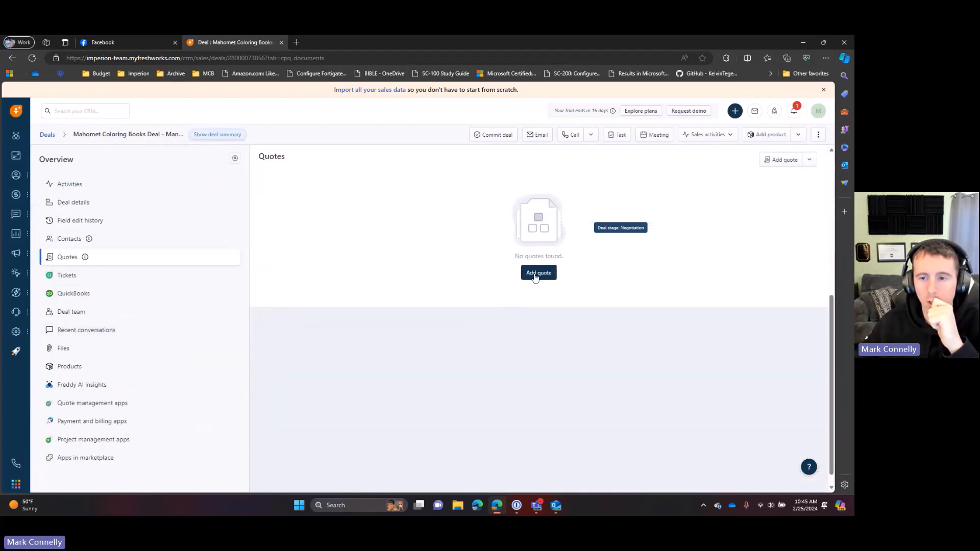
pyautogui.click(538, 273)
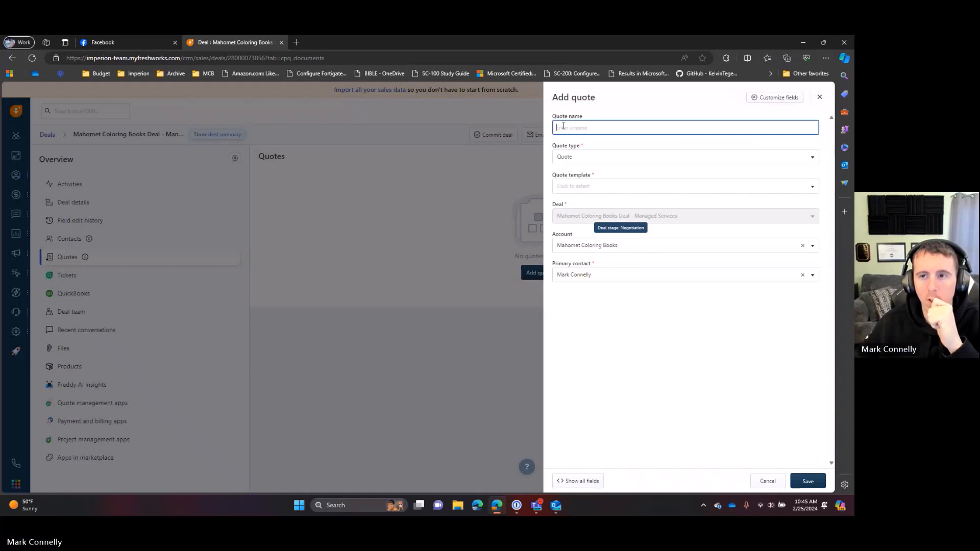
pyautogui.write('Managed')
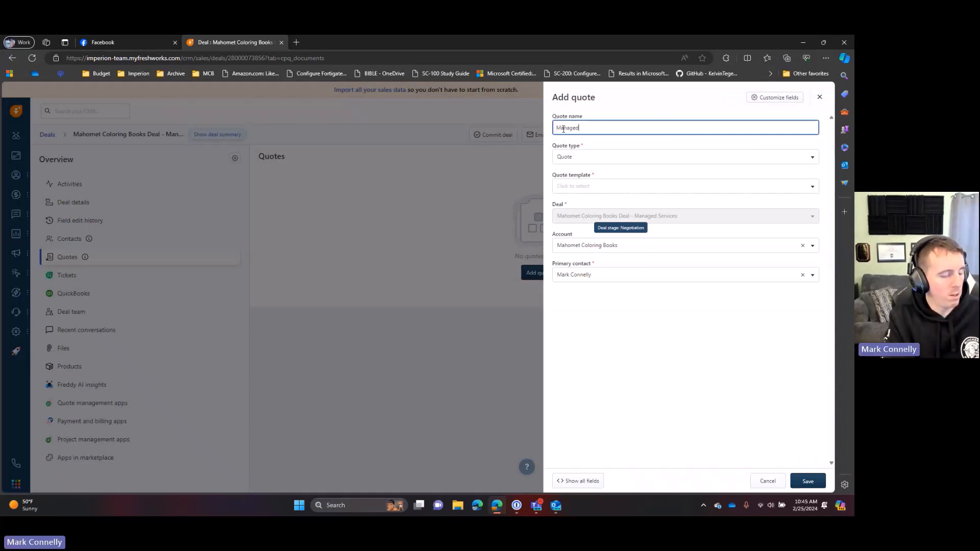
pyautogui.write(' SErvices')
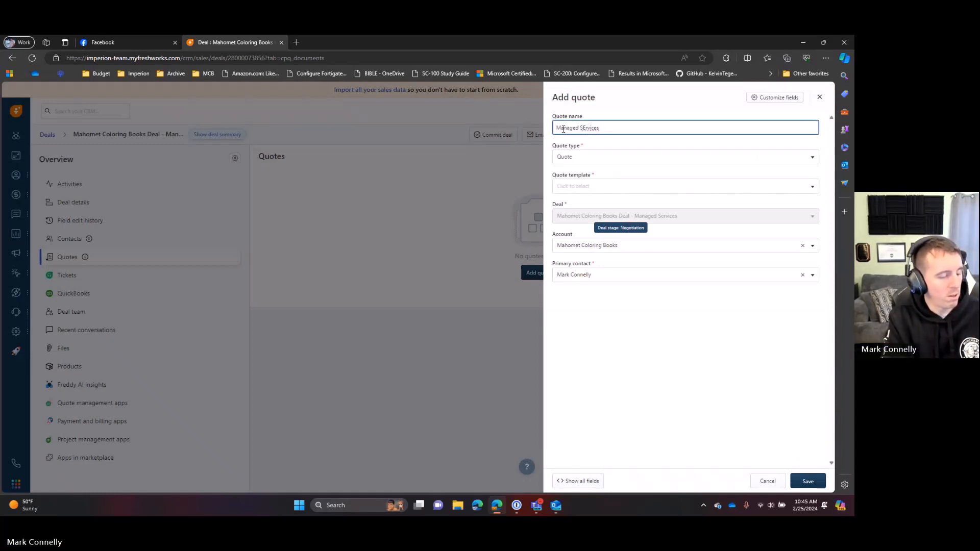
pyautogui.write(" Q1 '24")
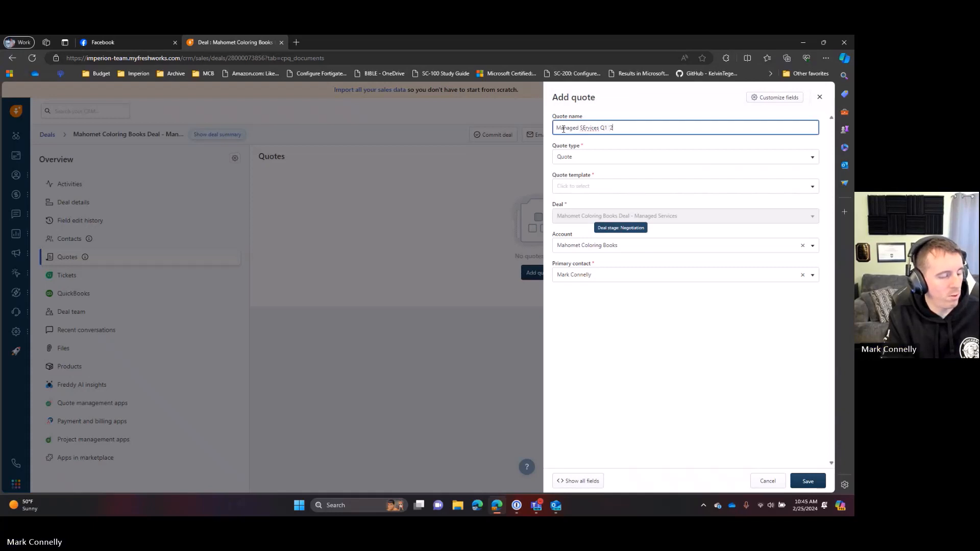
# - Choose Sales Quote Template for the quote, save it and view its product table
pyautogui.click(577, 187)
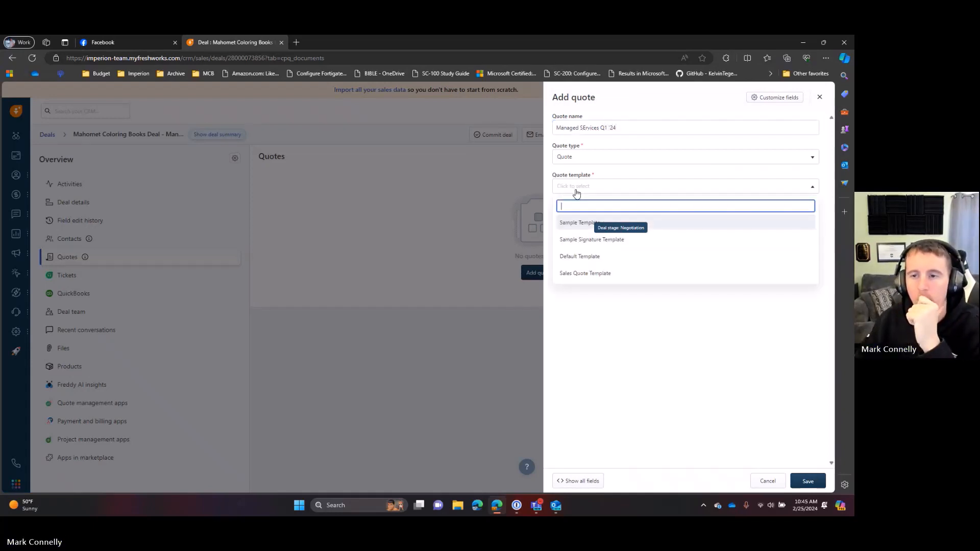
pyautogui.click(585, 275)
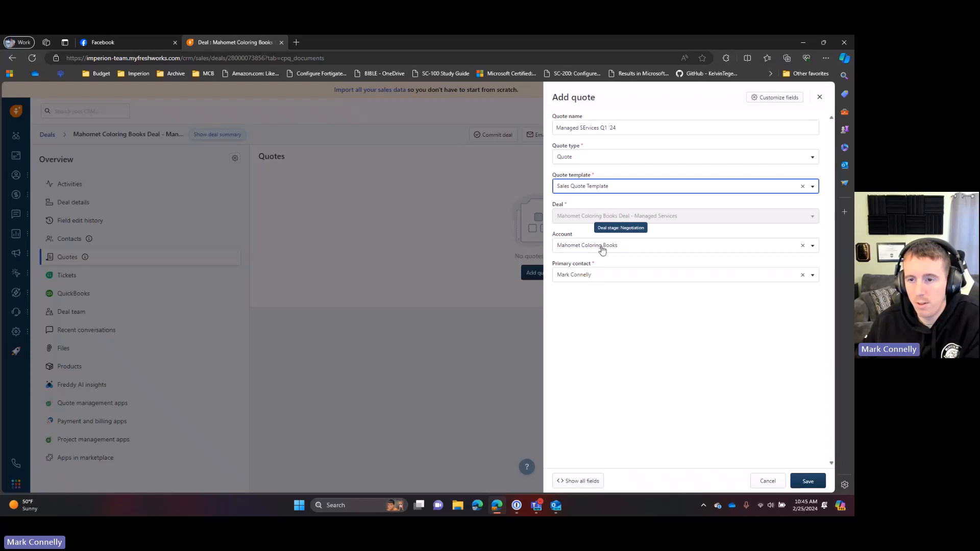
pyautogui.click(807, 481)
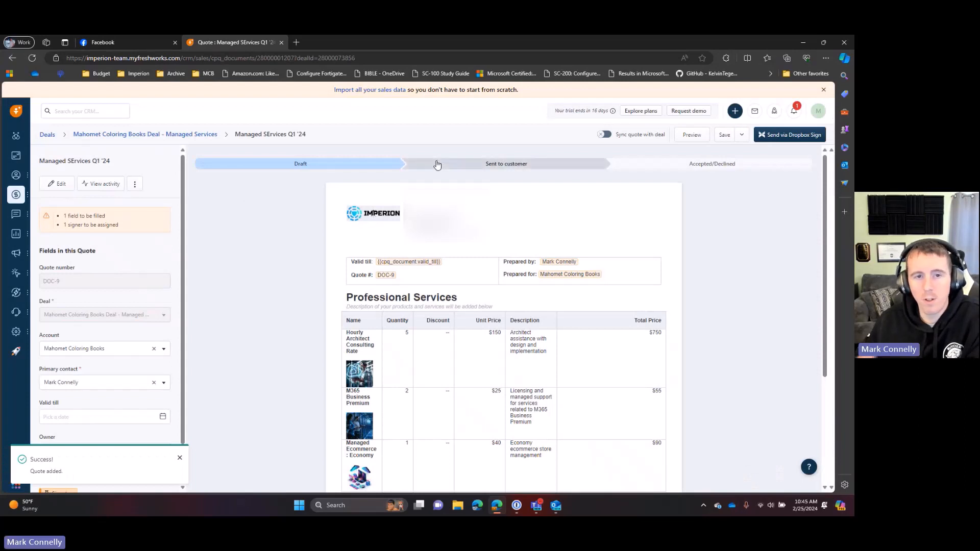
pyautogui.scroll(-2, 672, 458)
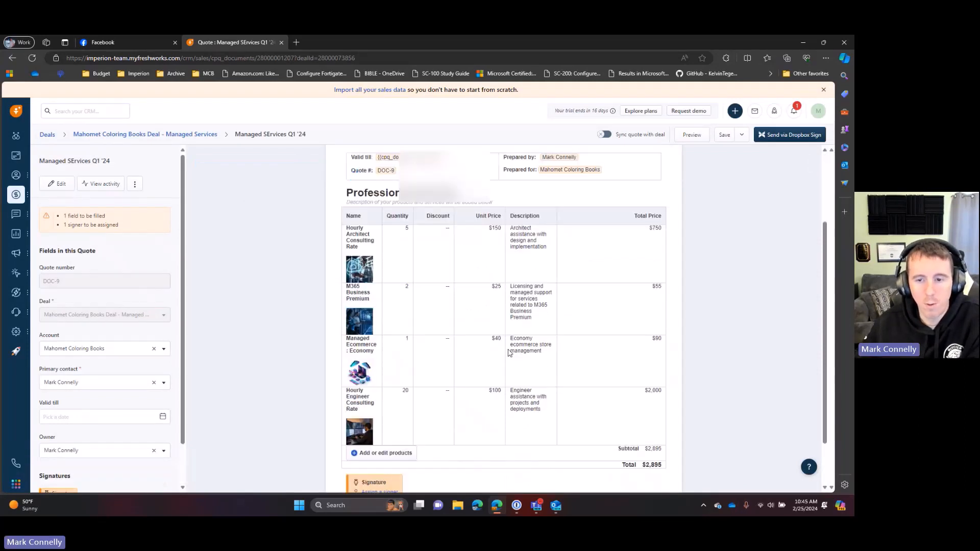
# - Review the quote's product table, fields and signature block, then save the quote
pyautogui.scroll(-1, 632, 337)
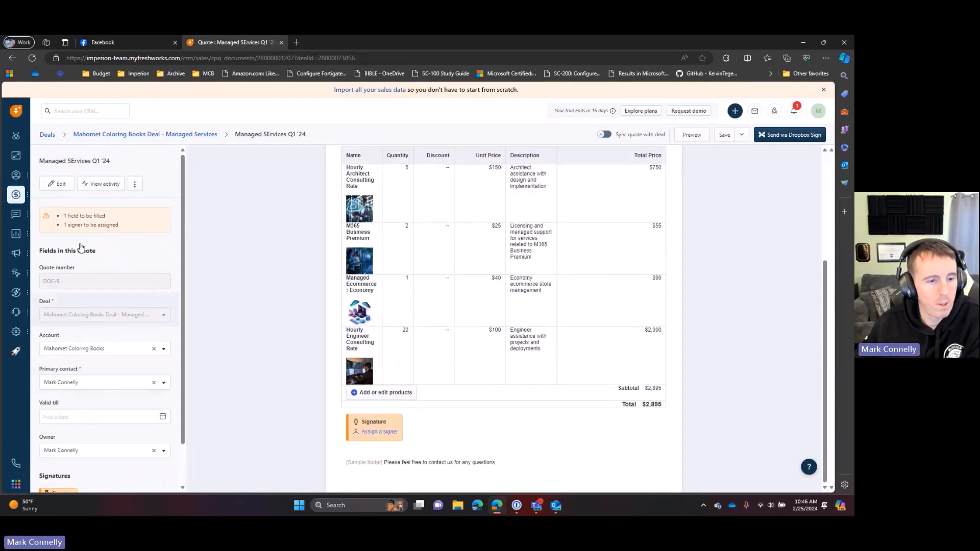
pyautogui.scroll(-1, 105, 343)
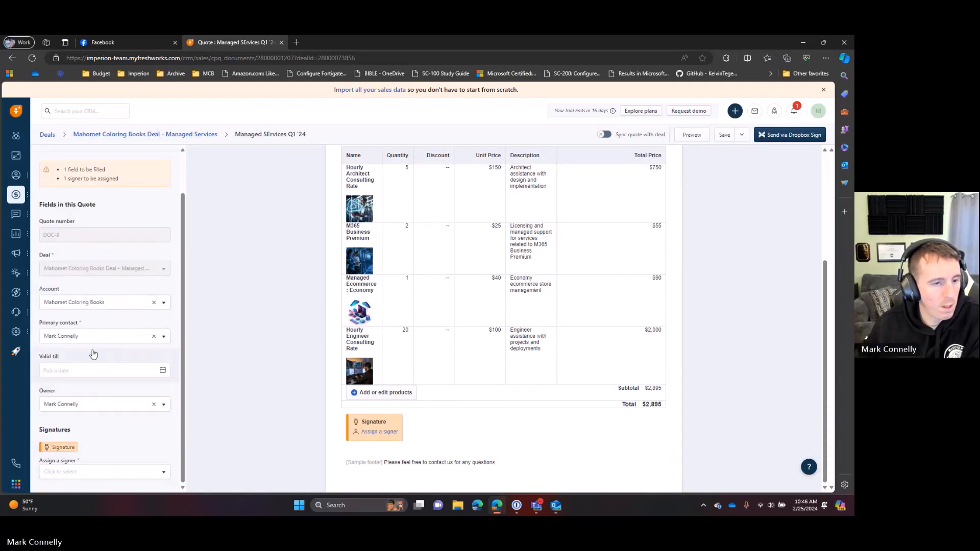
pyautogui.scroll(2, 565, 312)
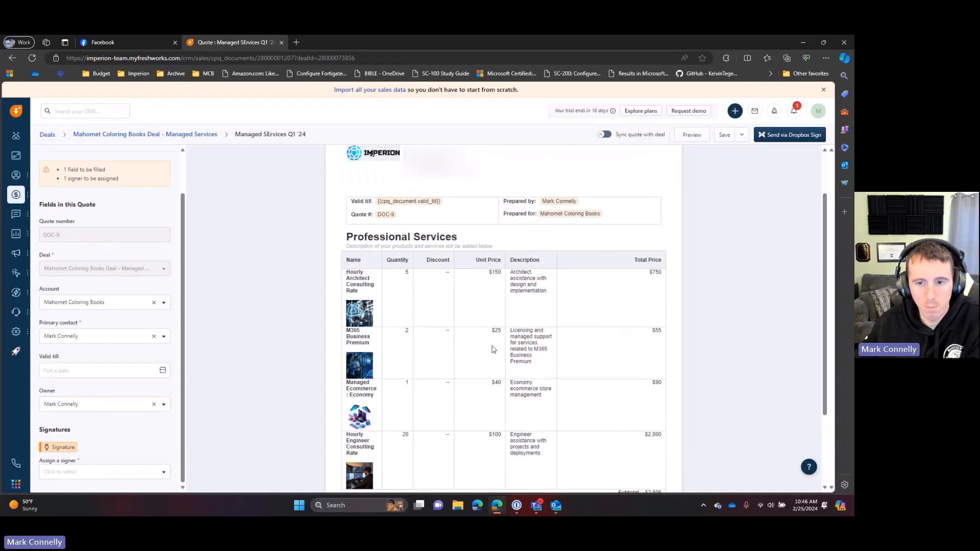
pyautogui.scroll(-2, 586, 308)
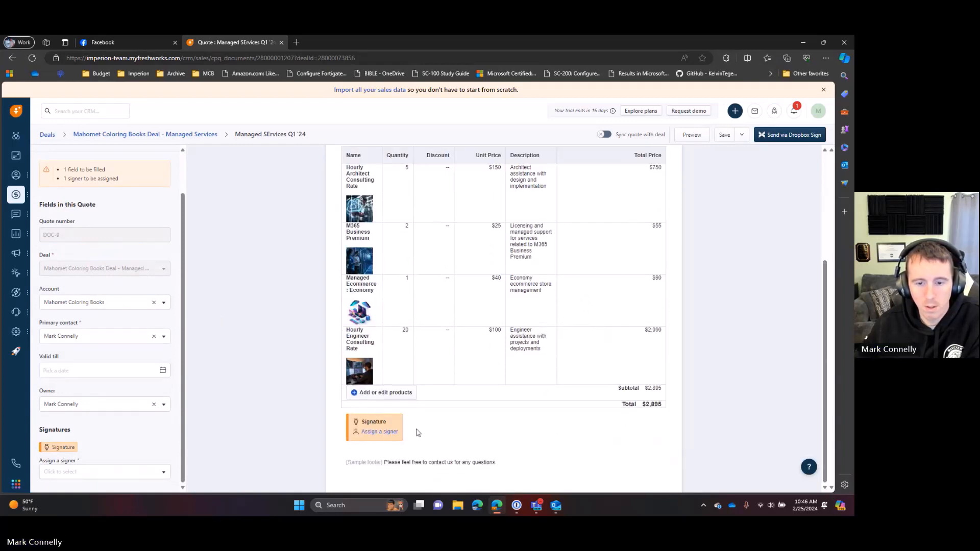
pyautogui.scroll(3, 545, 368)
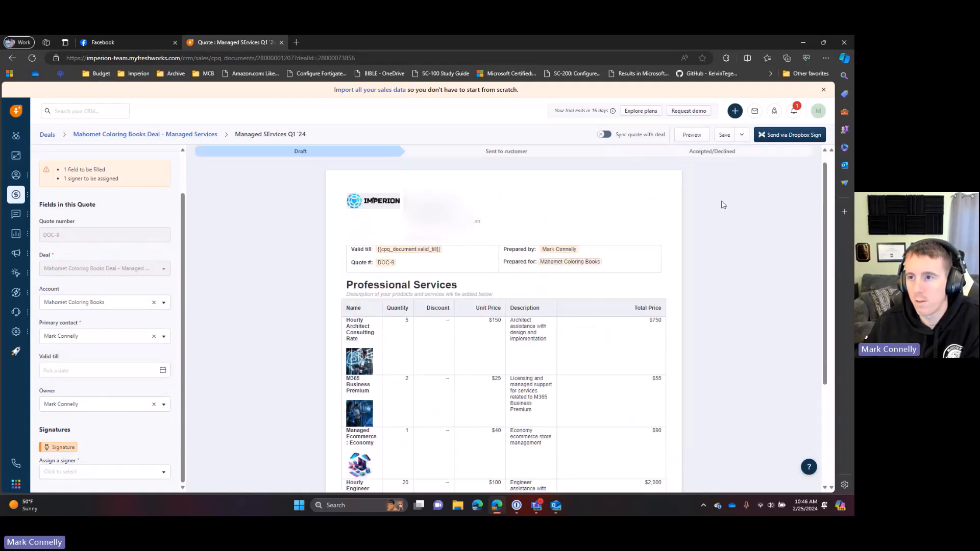
pyautogui.click(725, 135)
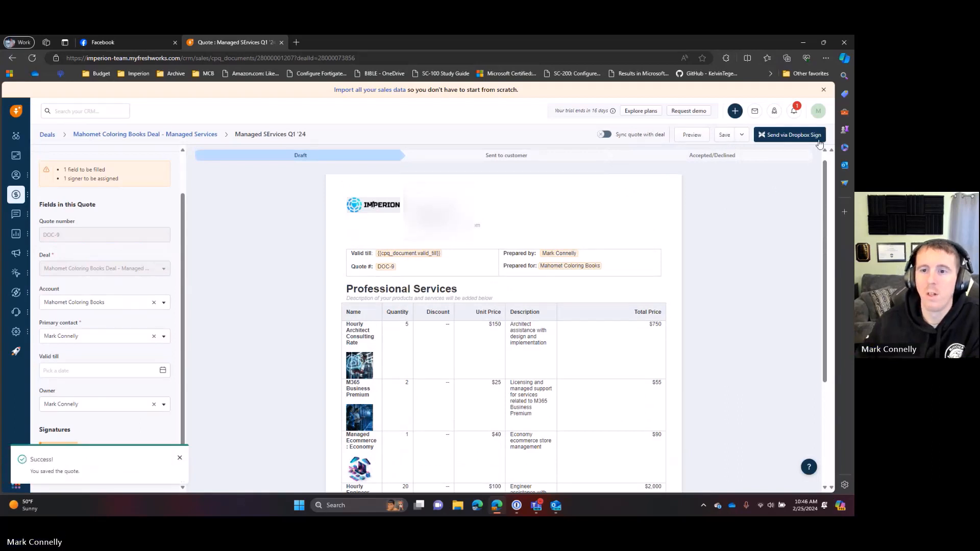
# - Start sending the quote via Dropbox Sign and assign the contact with the Outlook address as signer, without a signing order
pyautogui.click(789, 135)
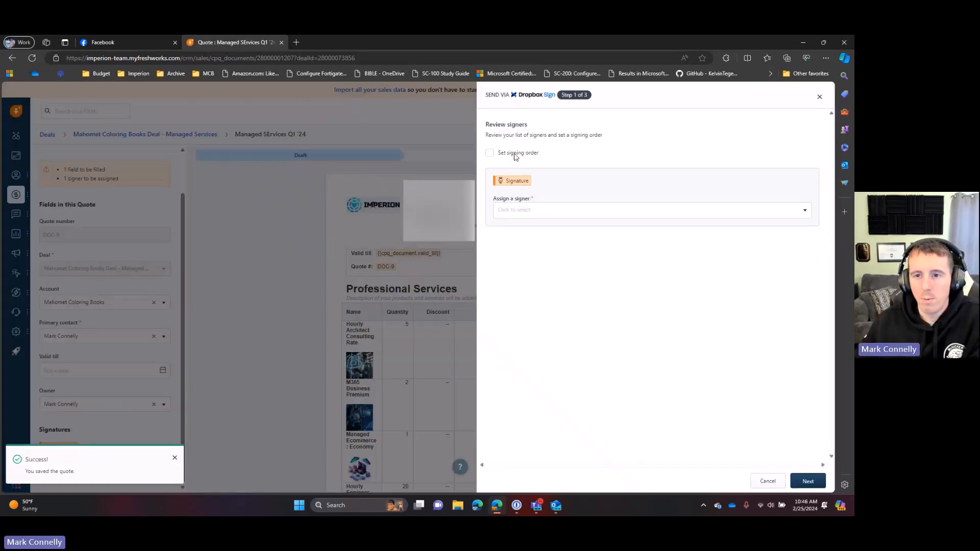
pyautogui.click(547, 213)
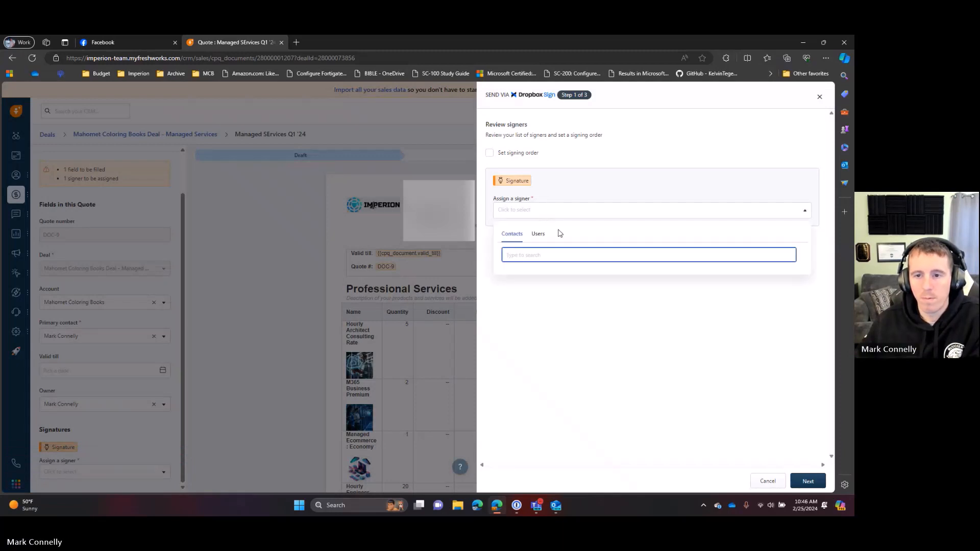
pyautogui.write('mark')
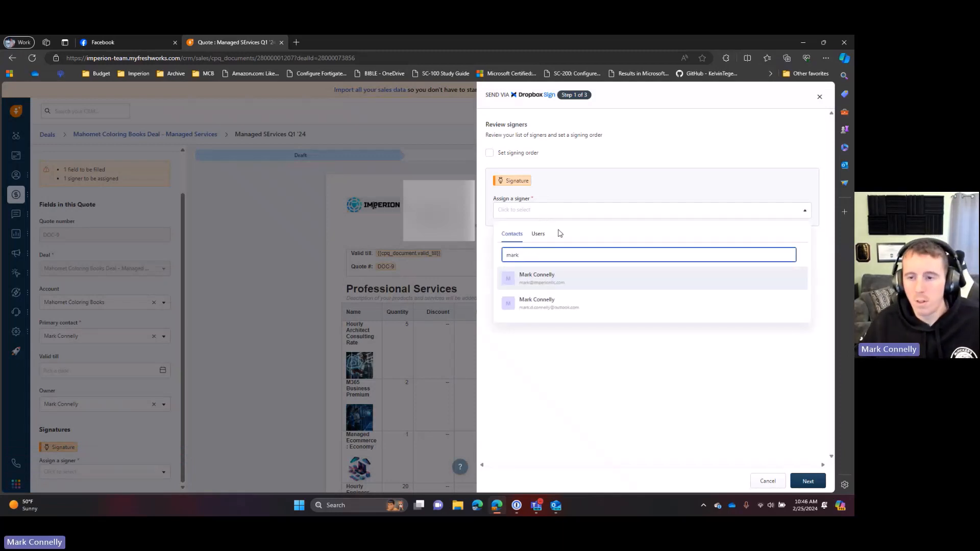
pyautogui.click(546, 312)
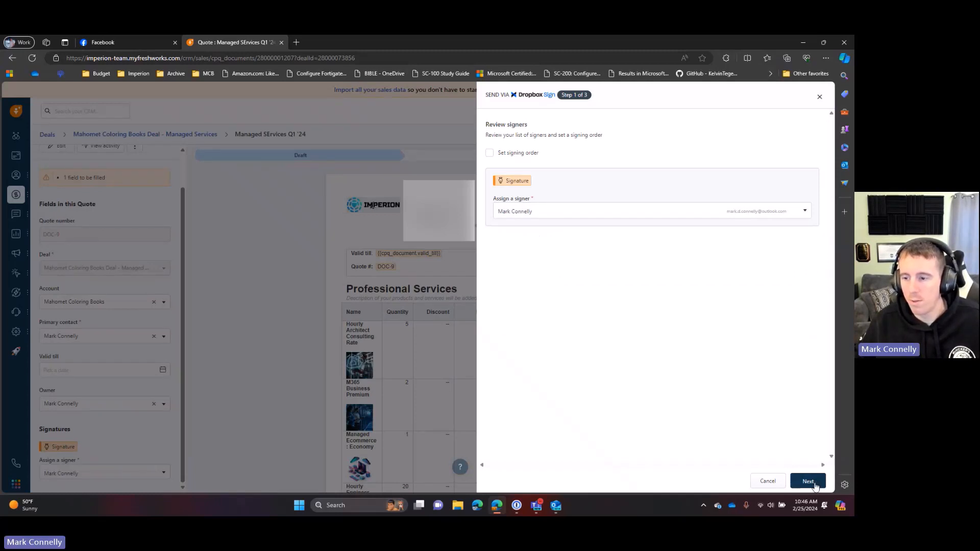
pyautogui.click(808, 481)
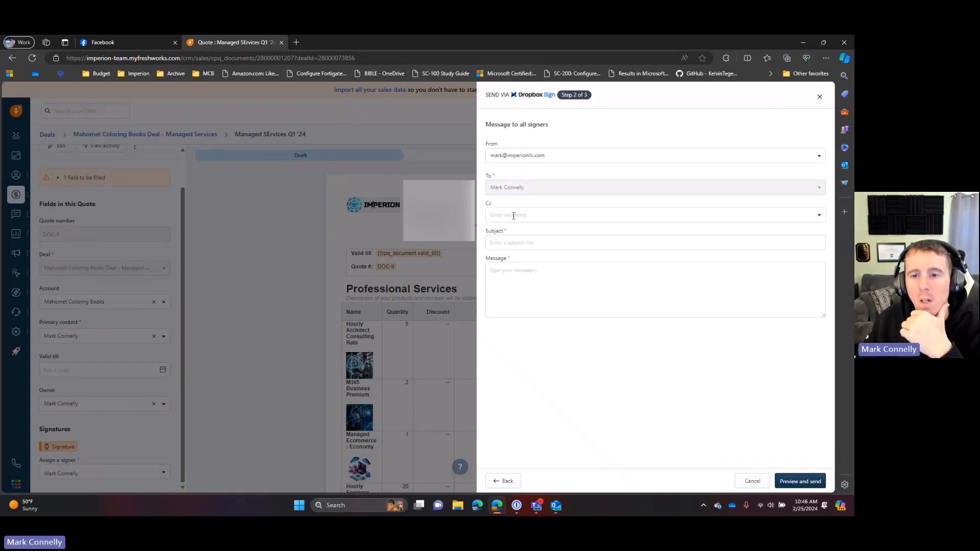
# - Set the signer message's subject to "Managed Service Quote Q1 '24", leaving Cc empty
pyautogui.click(514, 215)
pyautogui.click(595, 413)
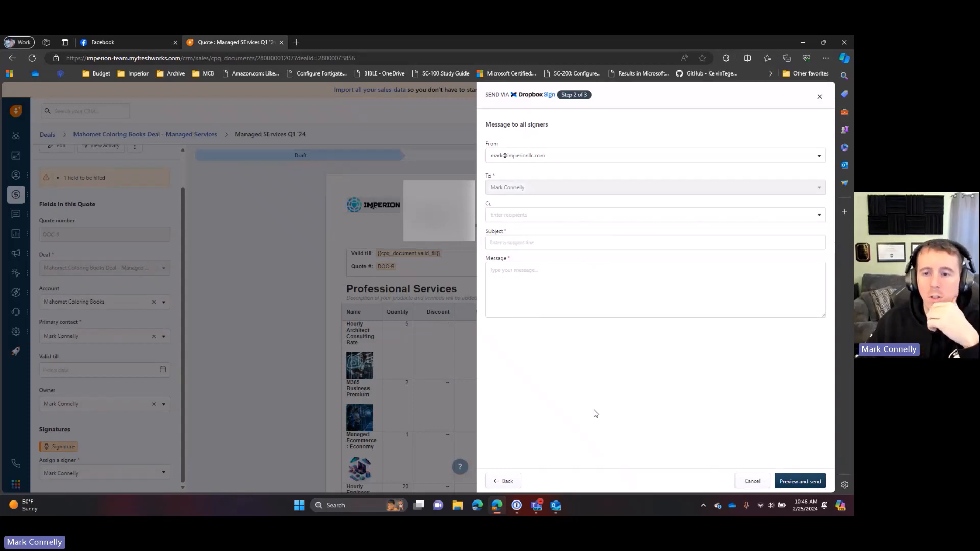
pyautogui.click(532, 282)
pyautogui.click(510, 239)
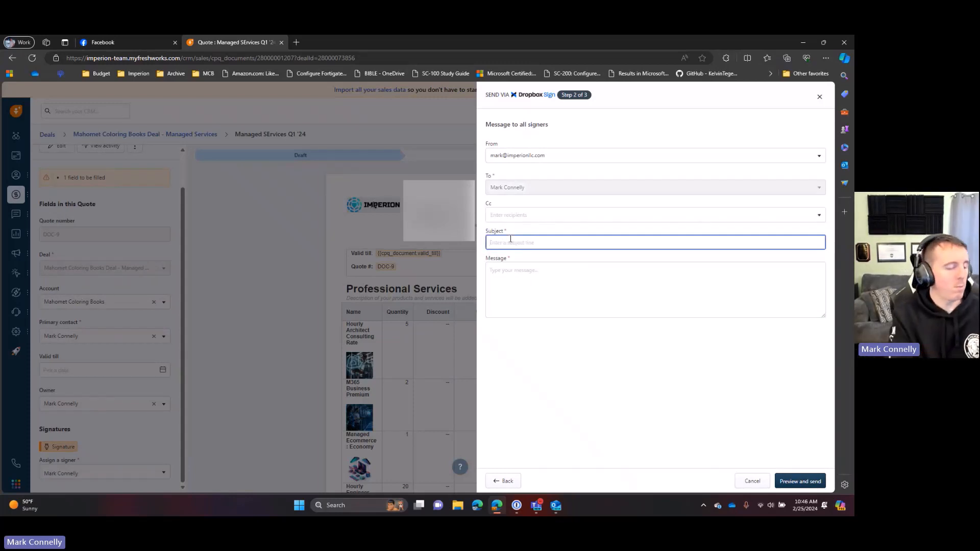
pyautogui.write('Managed')
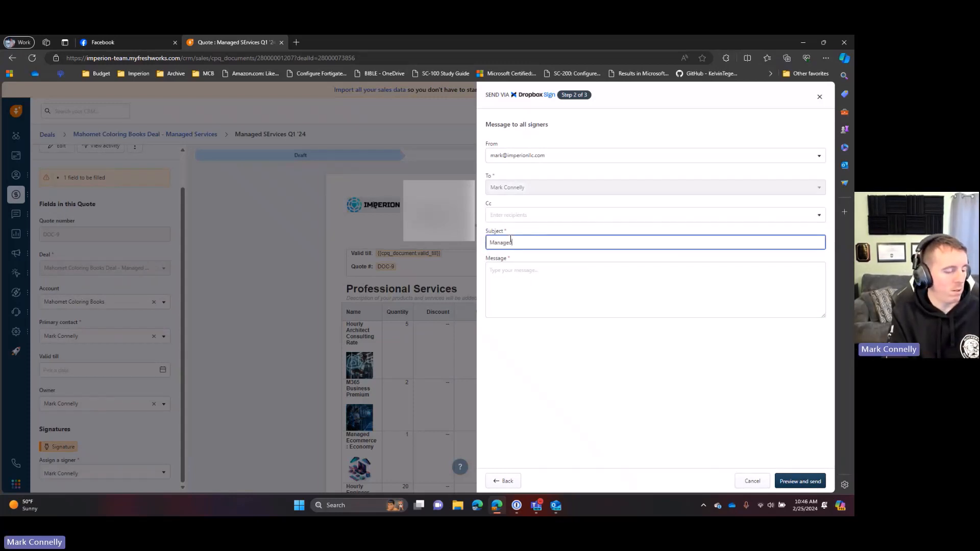
pyautogui.write(' Service')
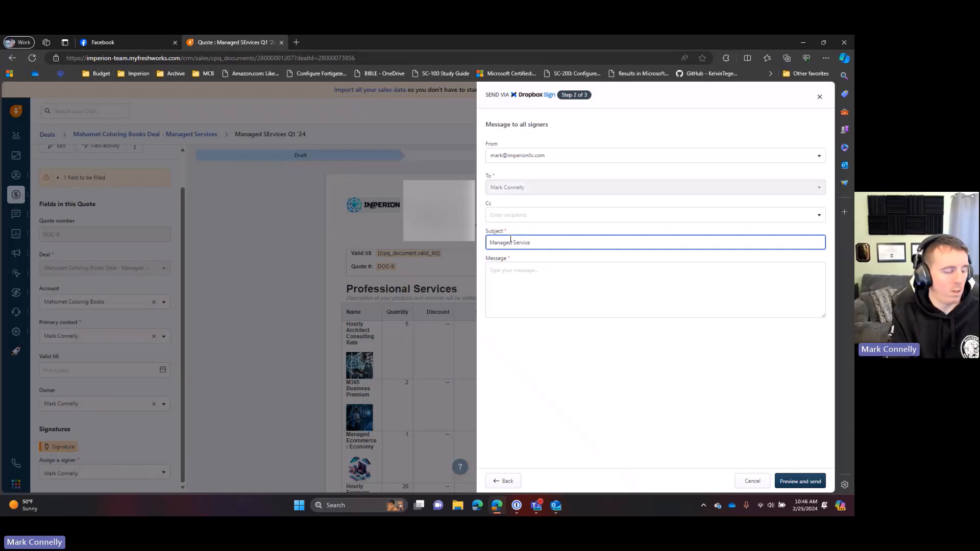
pyautogui.write(' Quote Q1')
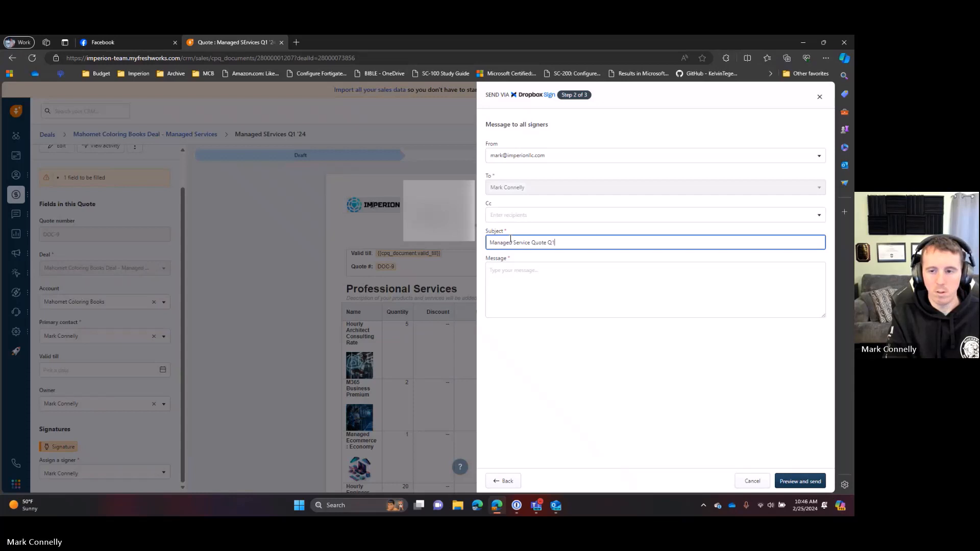
pyautogui.write(" '24")
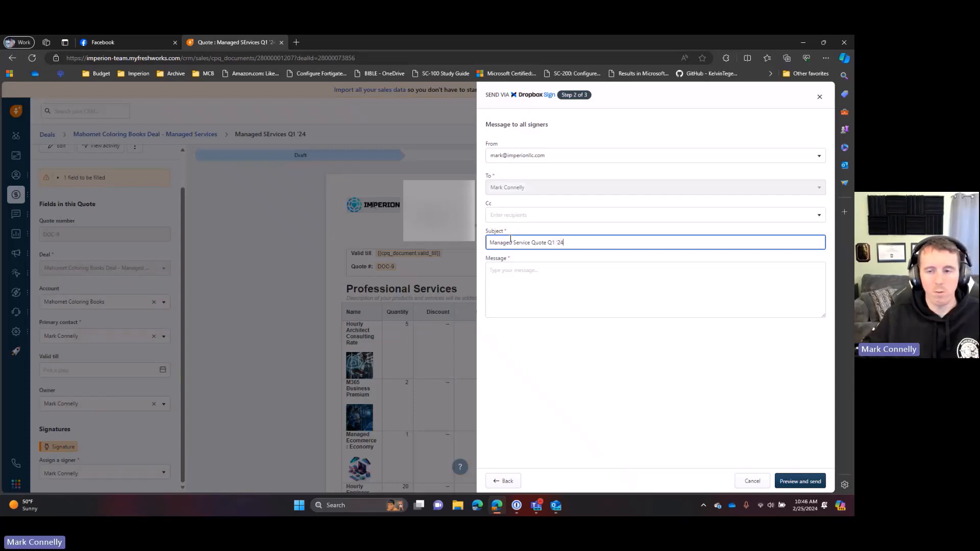
# - Write the message to signers: "Thank you for inquiring about our services. Please see the attached quote."
pyautogui.click(505, 285)
pyautogui.write('Thank')
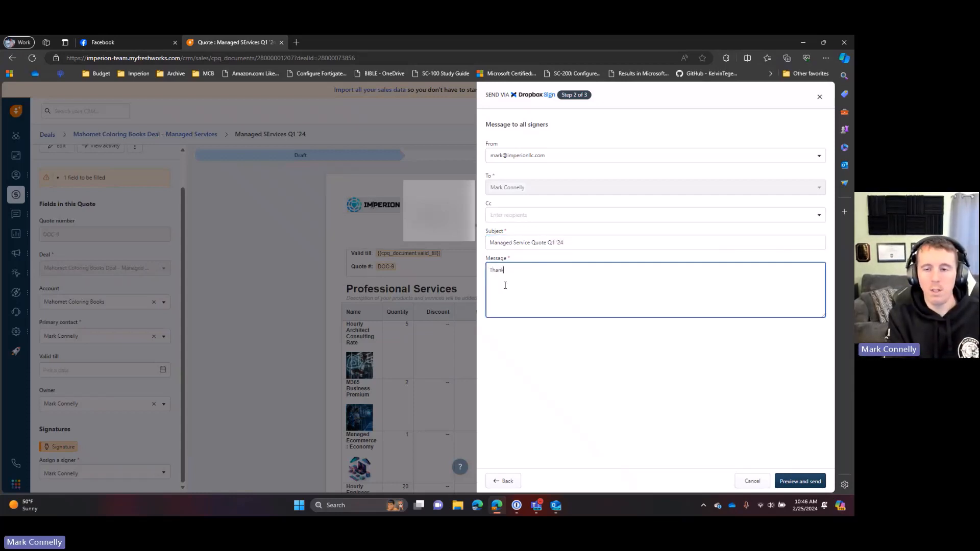
pyautogui.write(' you for inquiring about our services. Please see')
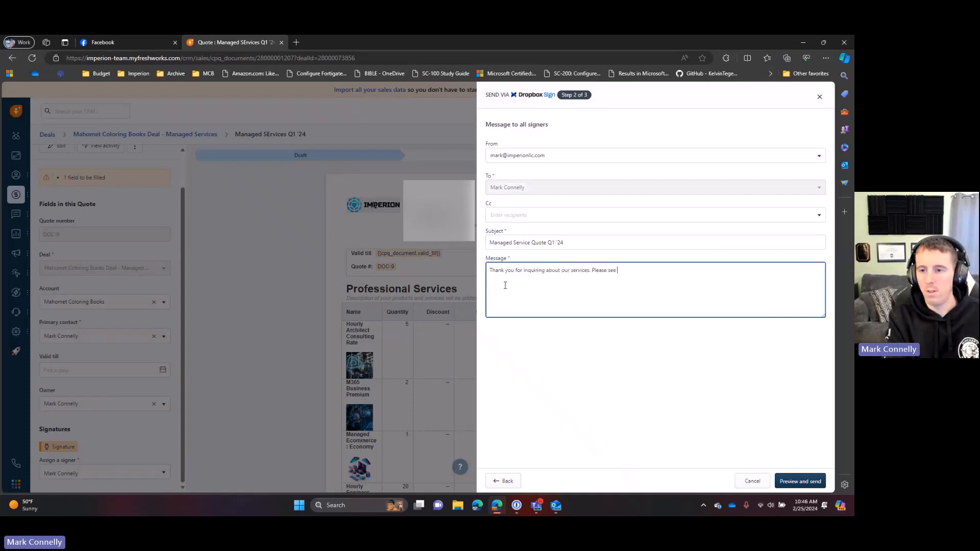
pyautogui.write('the attached quote.')
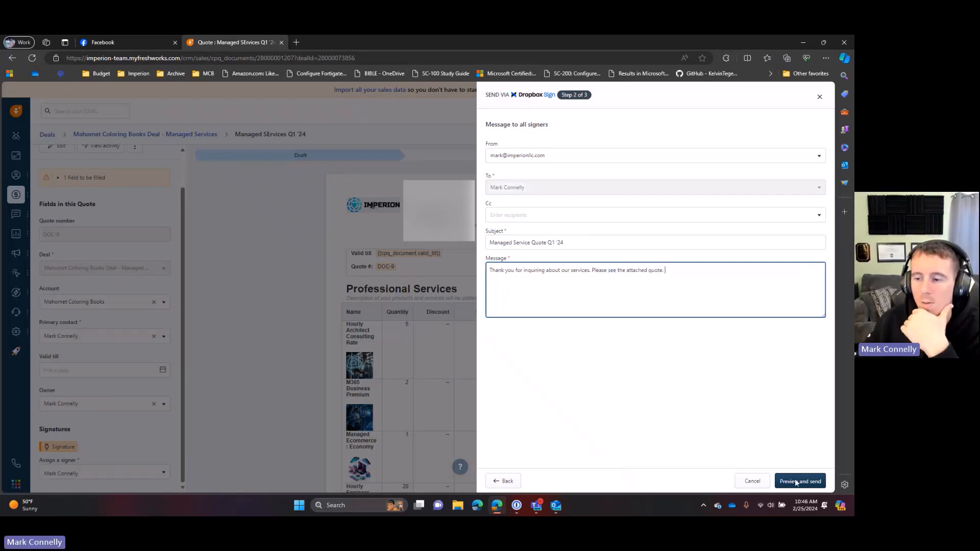
# - Preview the quote with its signature field in Dropbox Sign and send it for signature
pyautogui.click(797, 482)
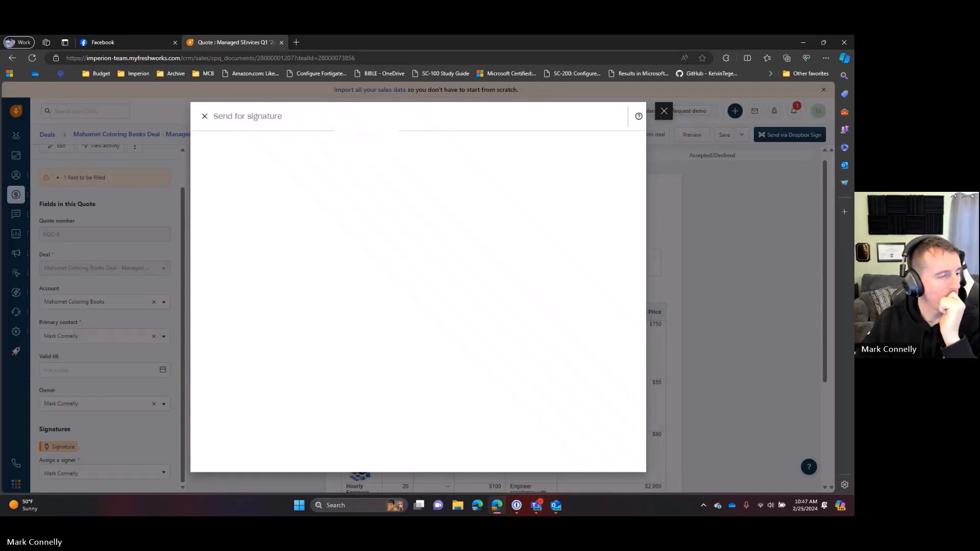
pyautogui.press('super+d')
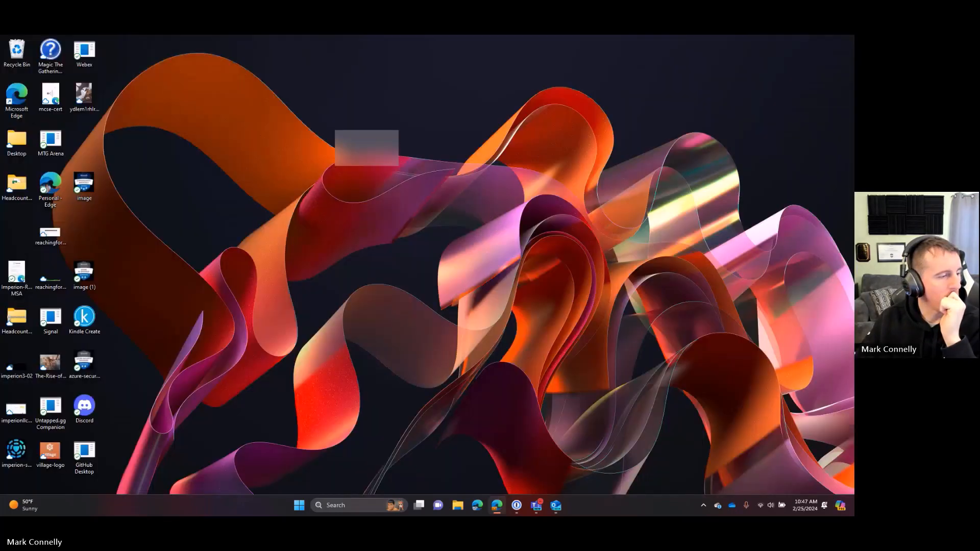
pyautogui.press('super+d')
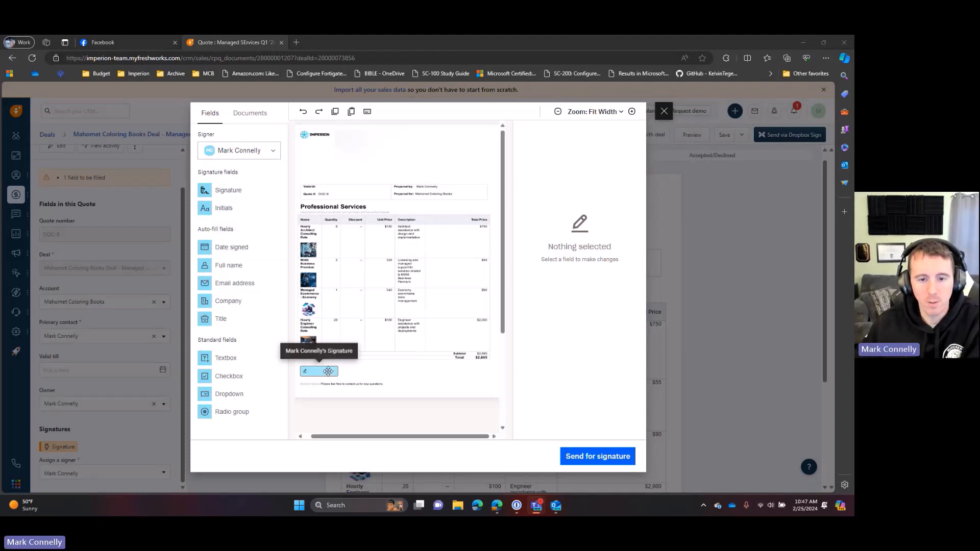
pyautogui.click(576, 462)
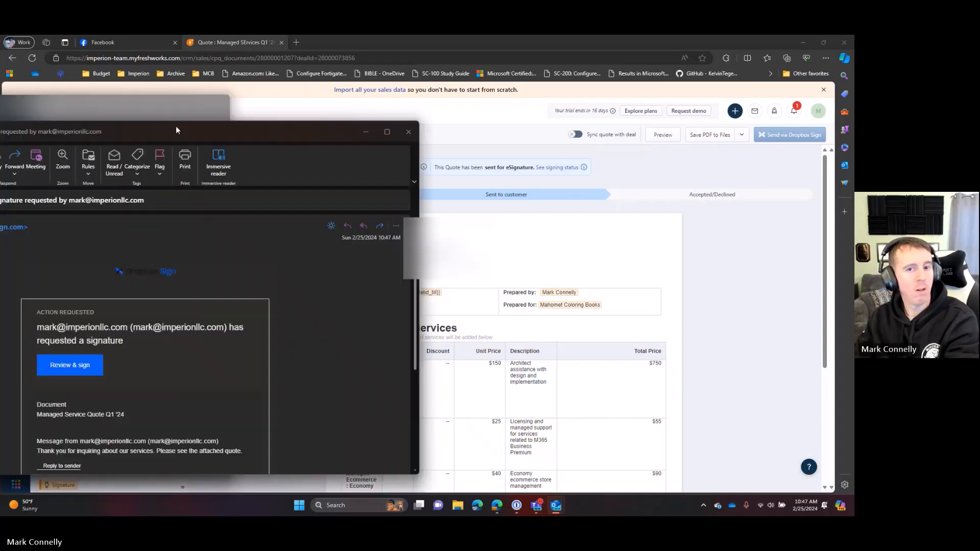
# - Maximize the received signature request email in Outlook and read the sender's message
pyautogui.moveTo(176, 126); pyautogui.dragTo(482, 109)
pyautogui.doubleClick(483, 109)
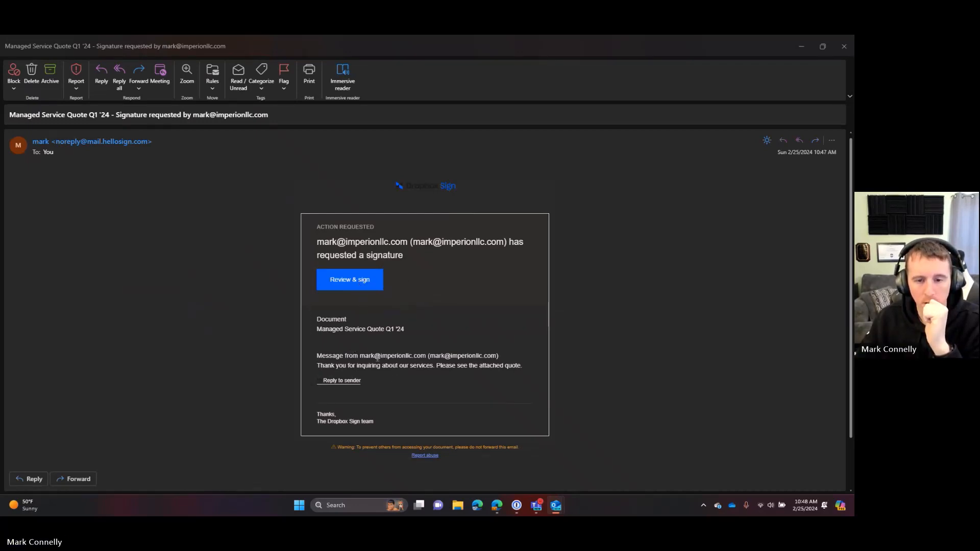
pyautogui.moveTo(377, 359); pyautogui.dragTo(433, 366)
pyautogui.click(434, 366)
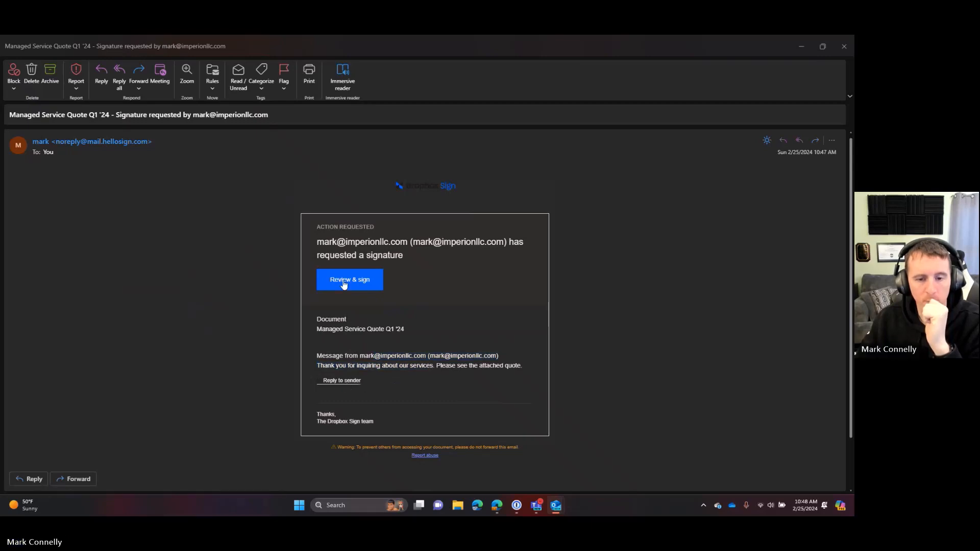
# - Open the quote for review and signing from the email and insert the saved signature in its signature field
pyautogui.click(344, 283)
pyautogui.scroll(-10, 313, 284)
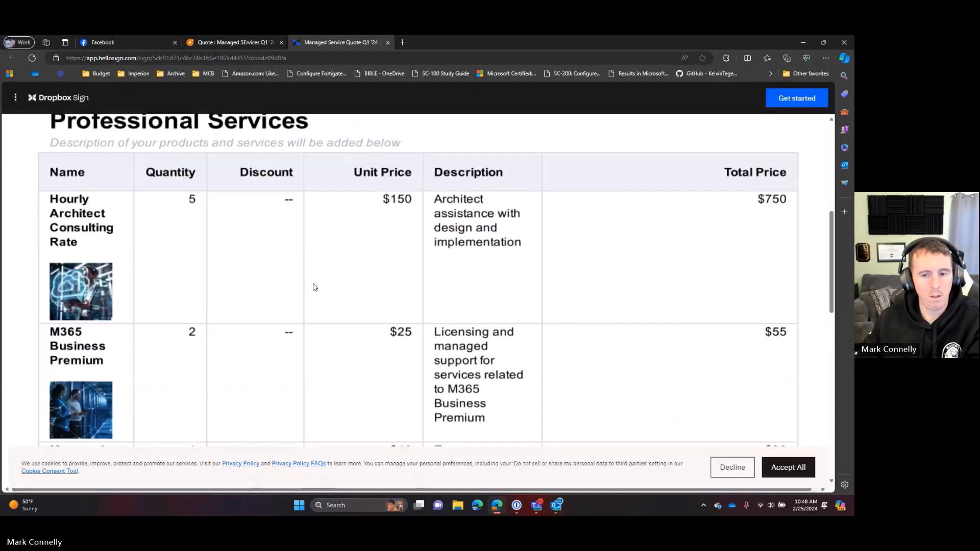
pyautogui.scroll(-2, 313, 285)
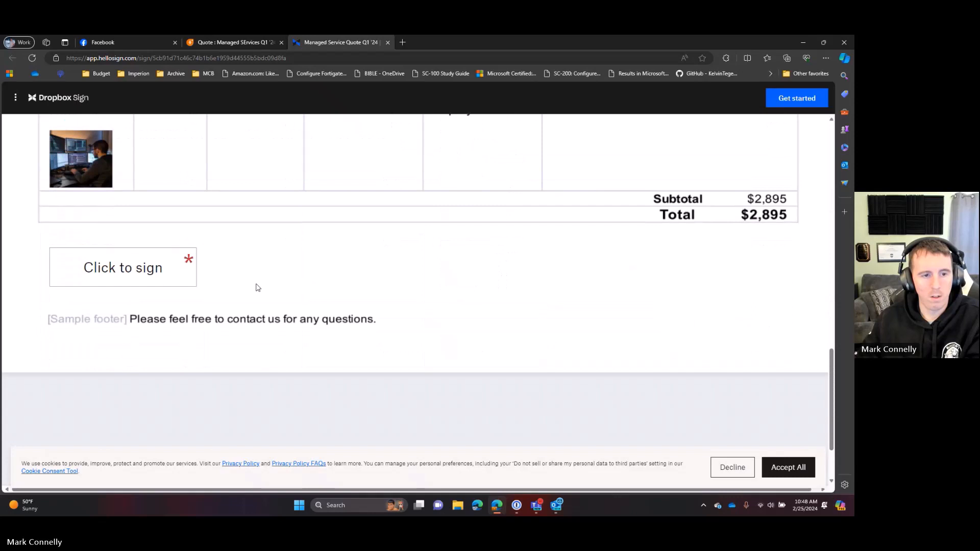
pyautogui.click(144, 277)
pyautogui.click(117, 300)
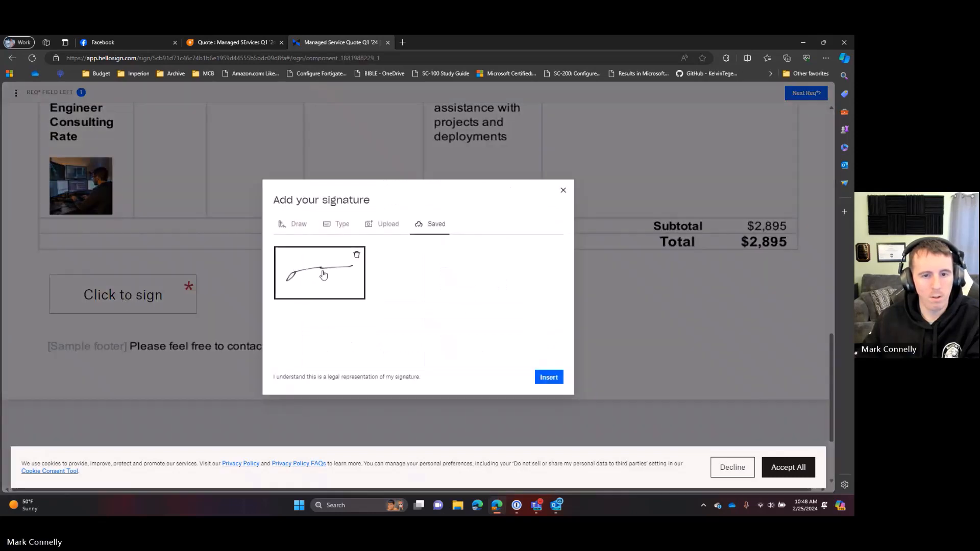
pyautogui.click(546, 376)
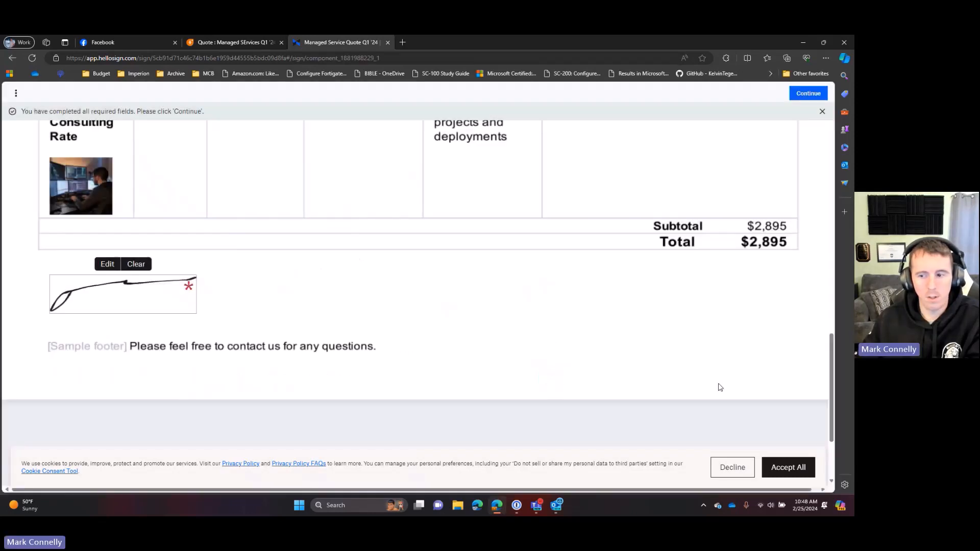
# - Accept all cookies on the Dropbox Sign page and look back through the signed quote
pyautogui.click(806, 468)
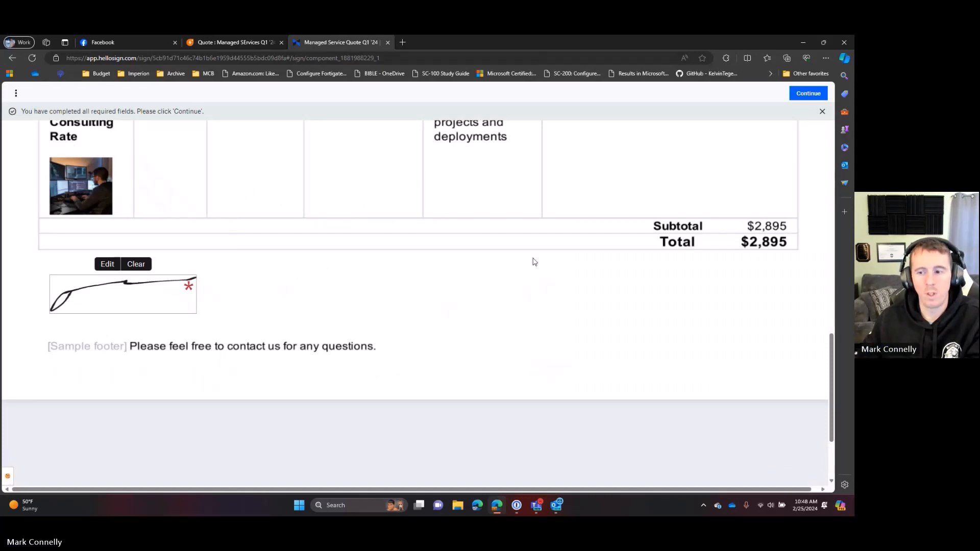
pyautogui.scroll(3, 439, 170)
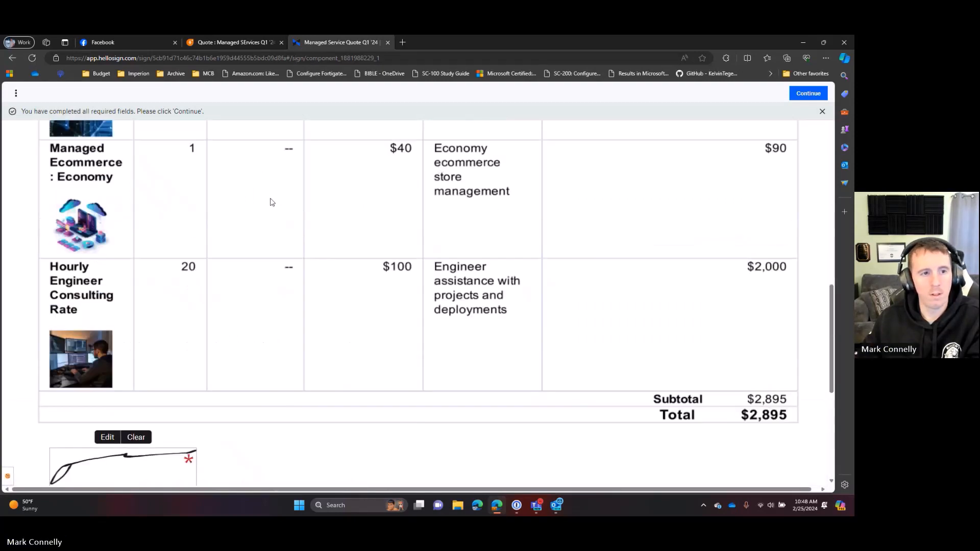
pyautogui.scroll(7, 270, 202)
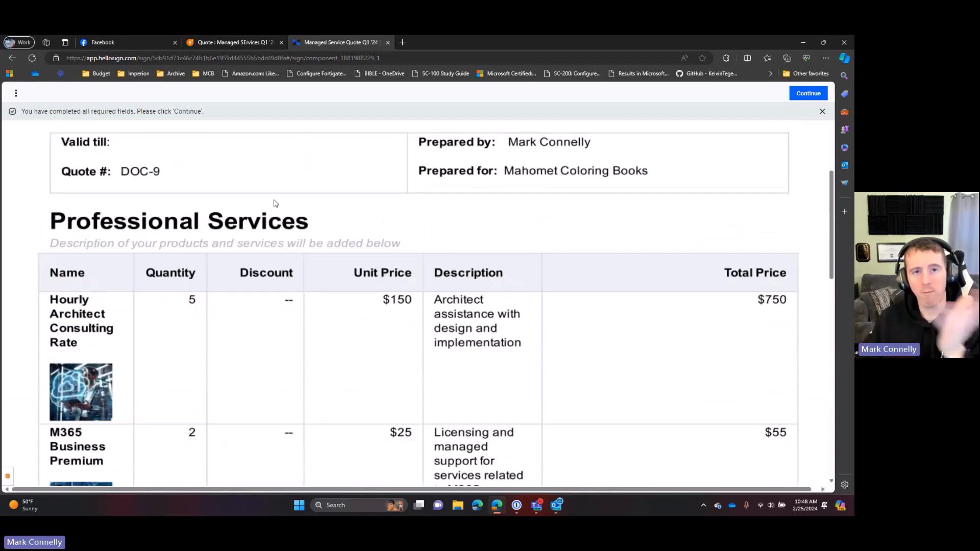
# - Return to the Managed Services Q1 '24 quote in Freshsales Suite and sync it with its deal
pyautogui.click(245, 45)
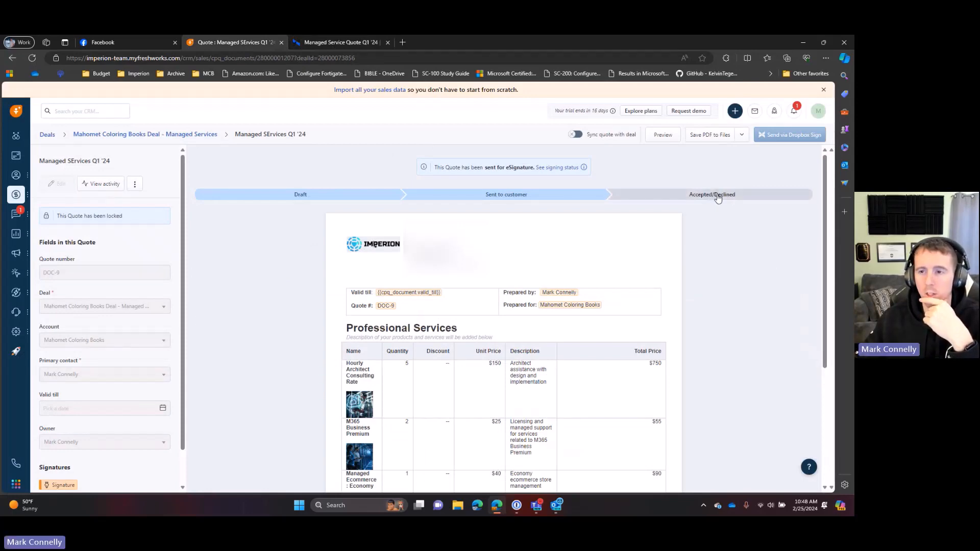
pyautogui.click(575, 135)
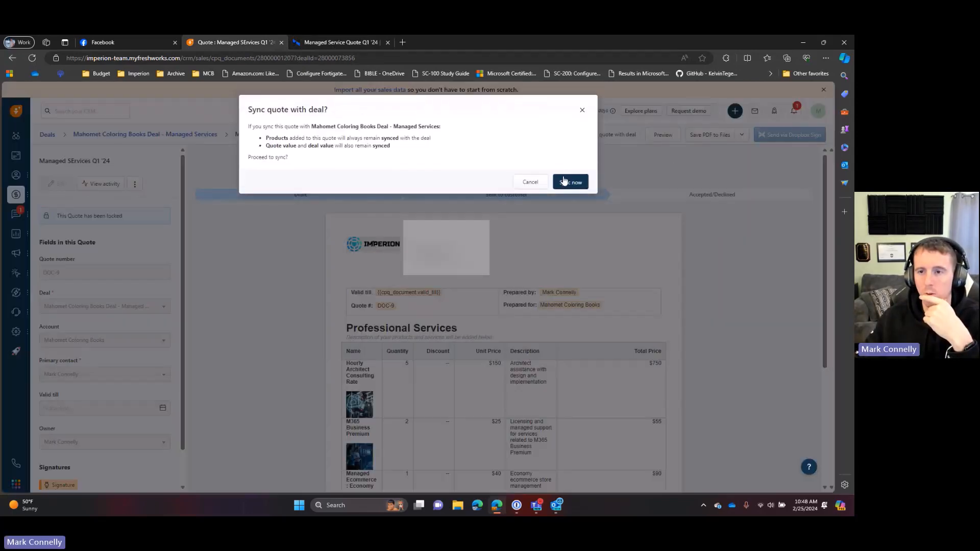
pyautogui.click(566, 182)
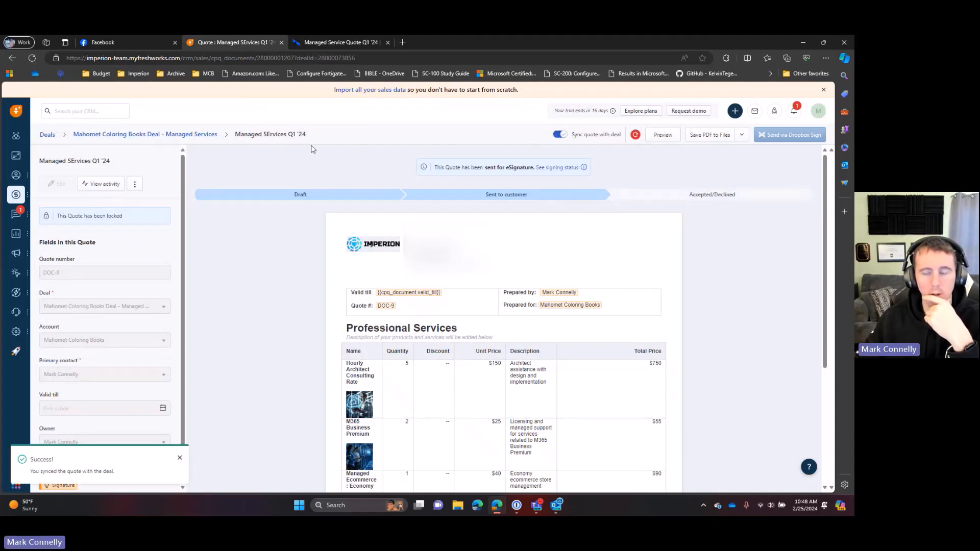
# - Switch back to the signed quote in Dropbox Sign and agree to be legally bound by it to submit the signature
pyautogui.click(341, 42)
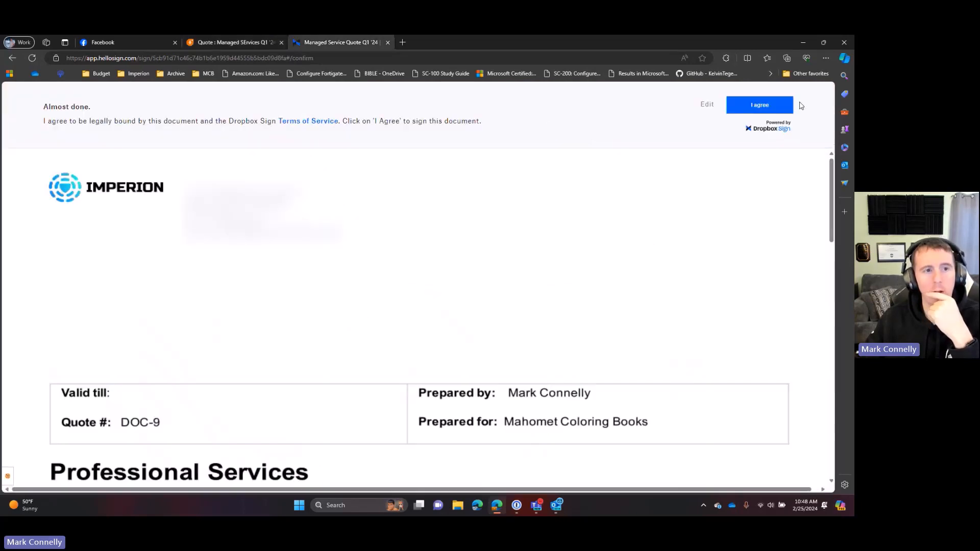
pyautogui.click(766, 111)
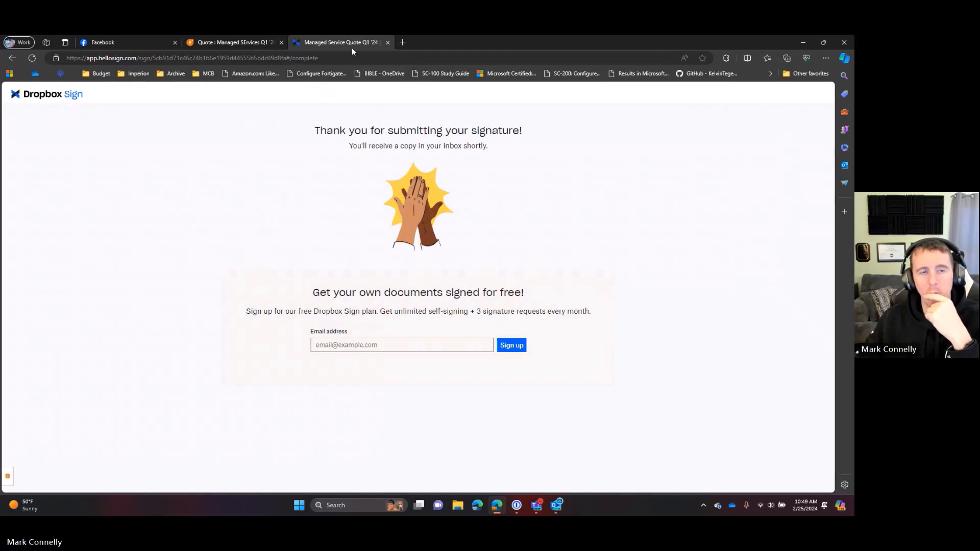
# - Reload the quote in Freshsales Suite, check its signing status and look over its product lines and signature field
pyautogui.click(236, 43)
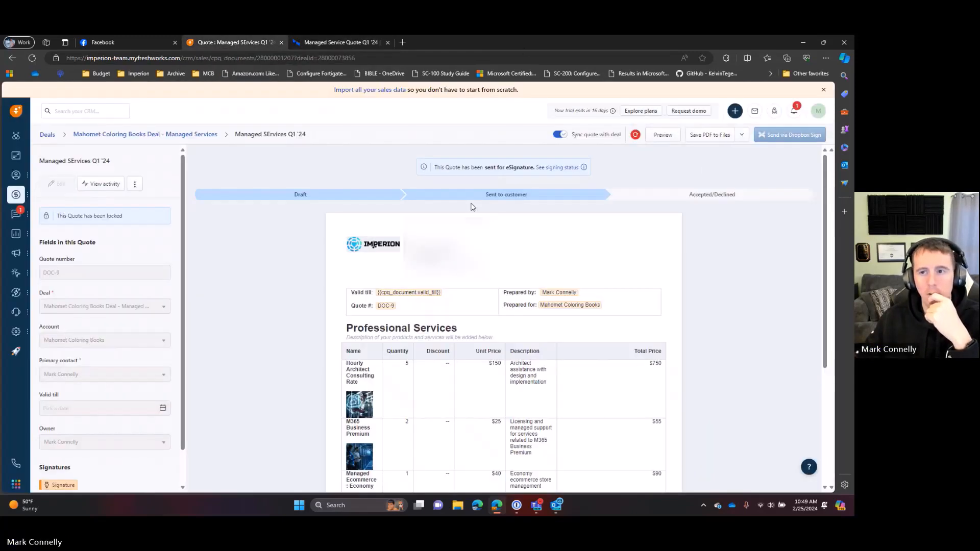
pyautogui.click(32, 57)
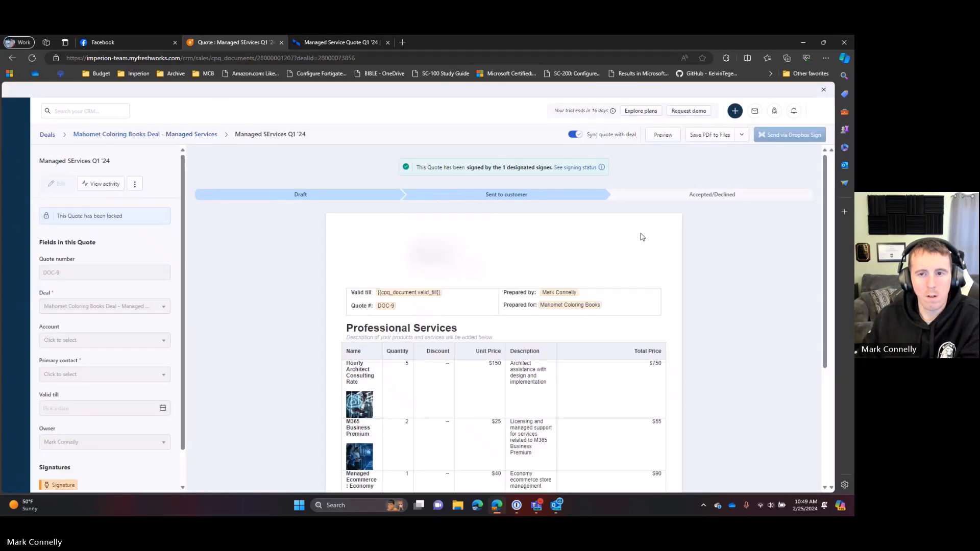
pyautogui.click(572, 170)
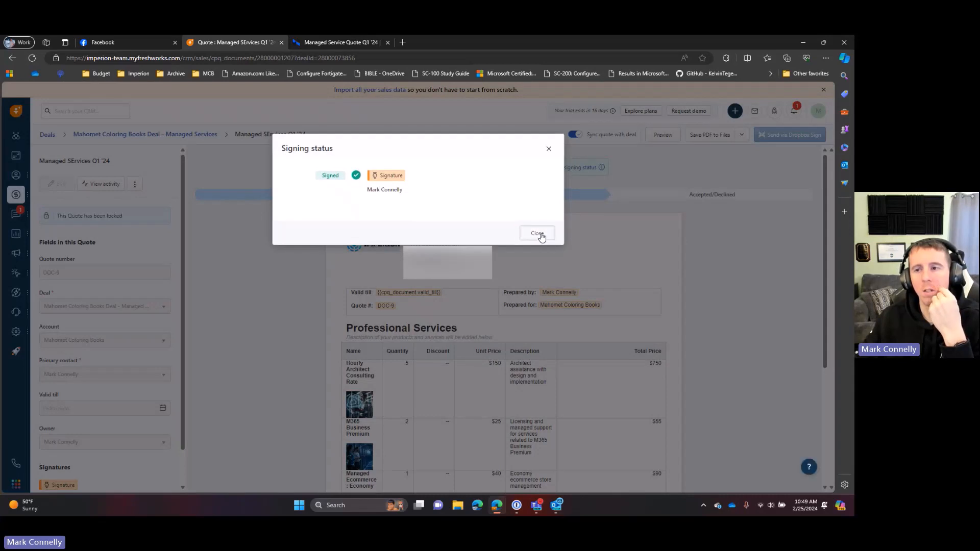
pyautogui.click(538, 233)
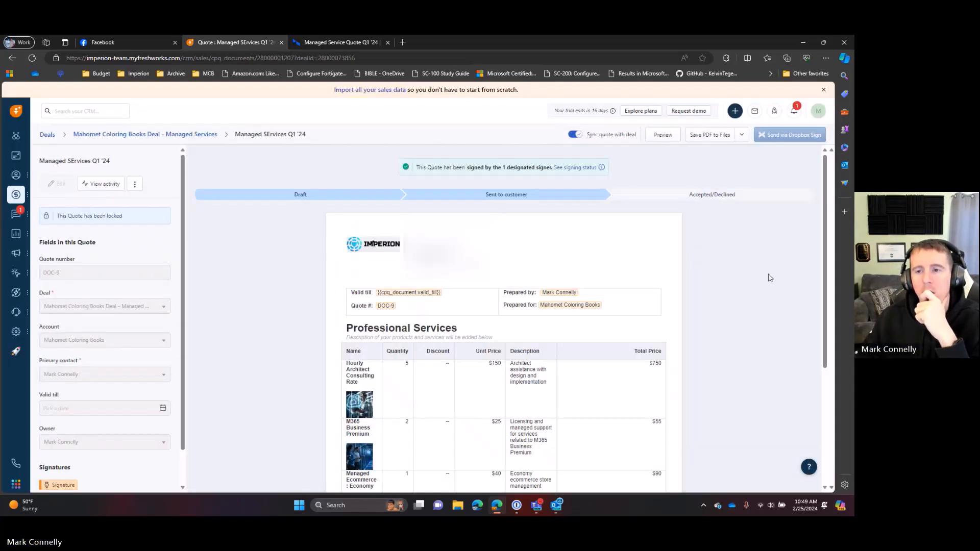
pyautogui.scroll(-4, 746, 219)
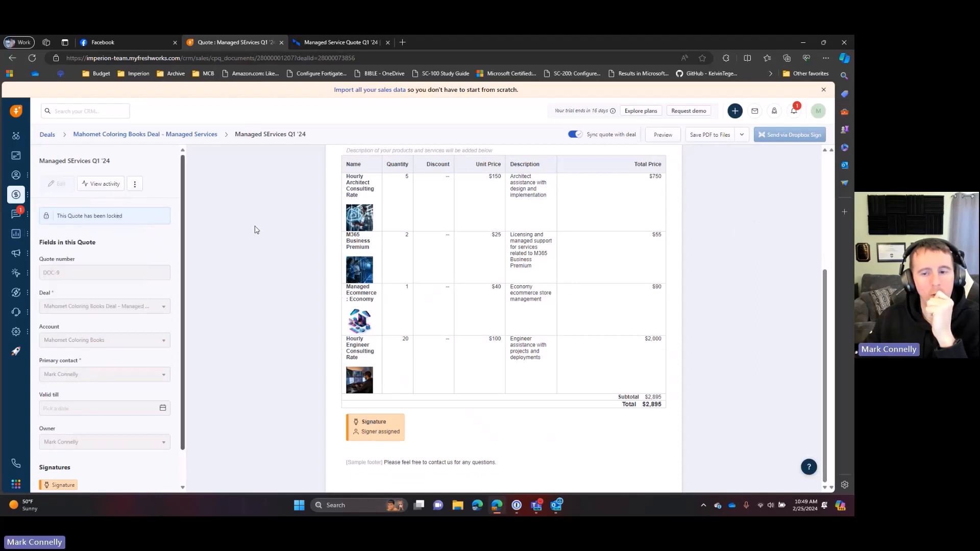
# - Mark the Mahomet Coloring Books managed services deal as Won with a closed date of February 25, 2024
pyautogui.click(179, 134)
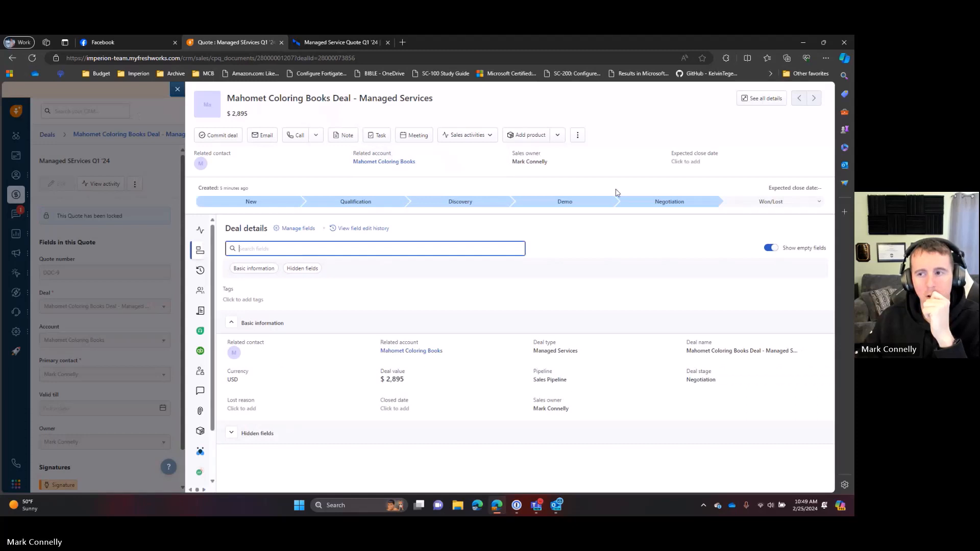
pyautogui.click(814, 203)
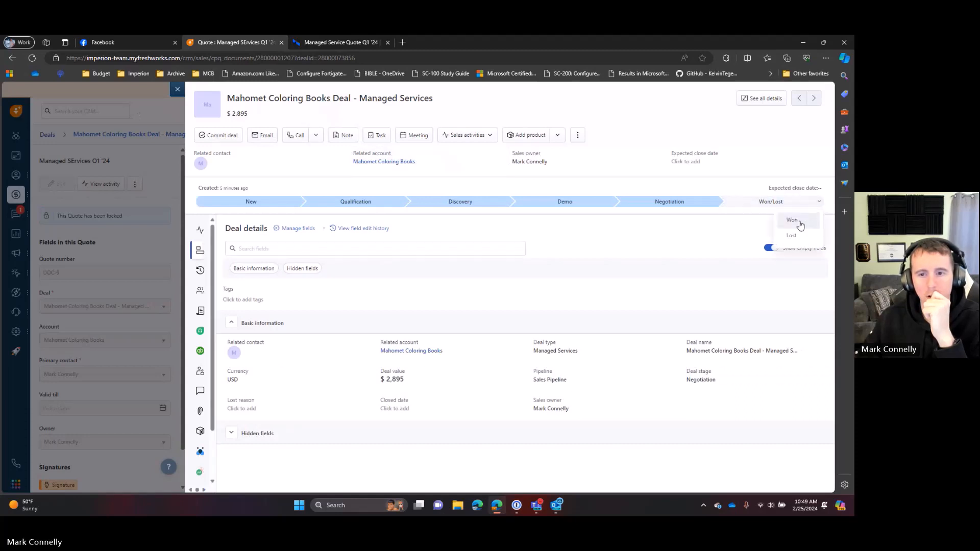
pyautogui.click(800, 225)
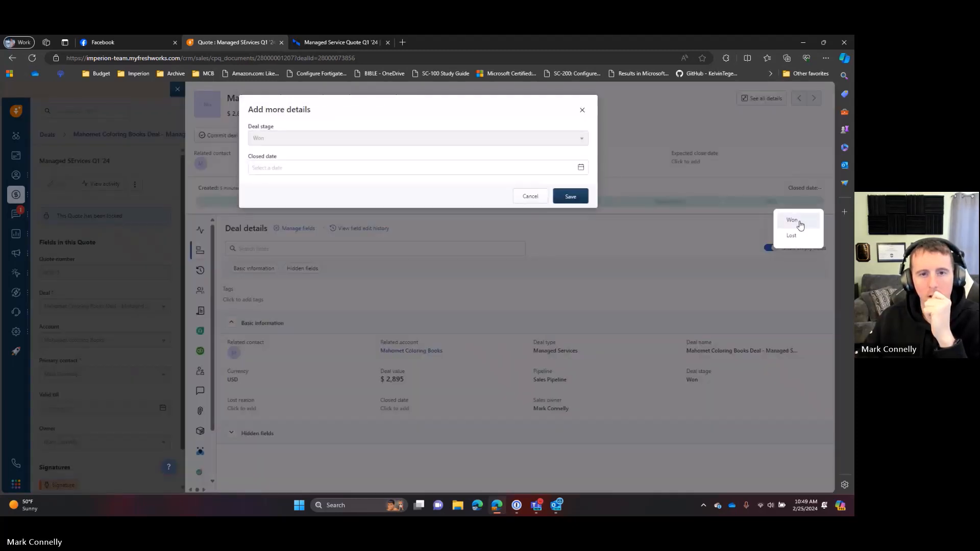
pyautogui.click(298, 168)
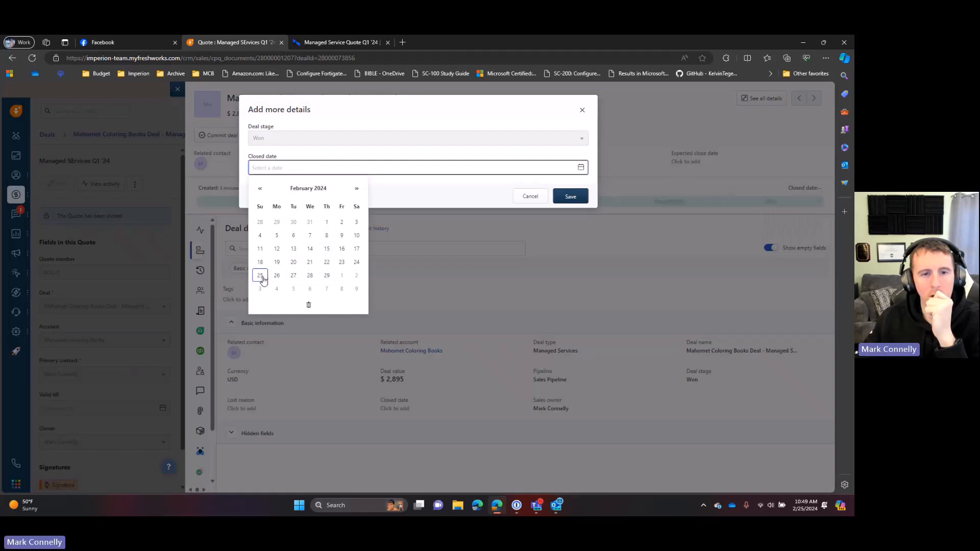
pyautogui.click(260, 276)
pyautogui.click(571, 197)
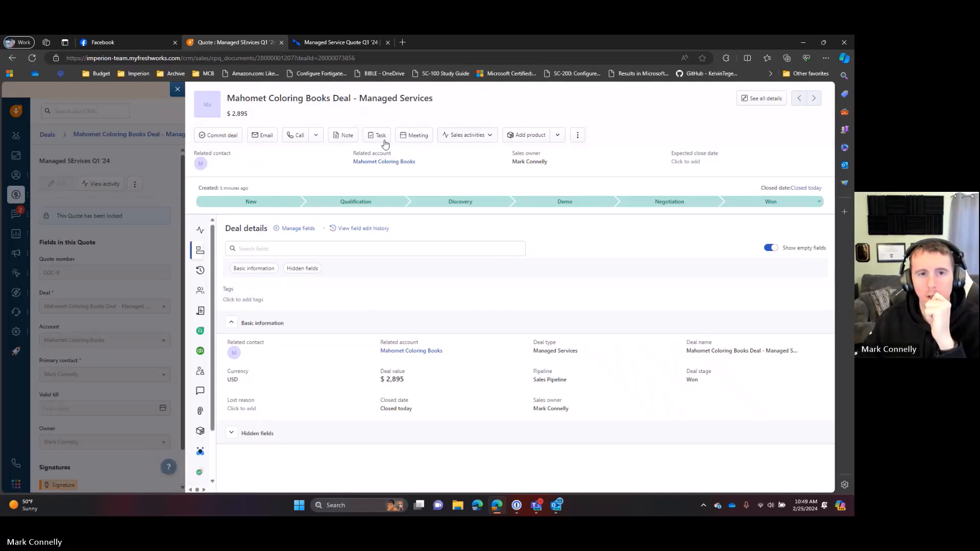
# - Close the deal's details and open the Sales Inbox
pyautogui.click(178, 91)
pyautogui.moveTo(15, 214)
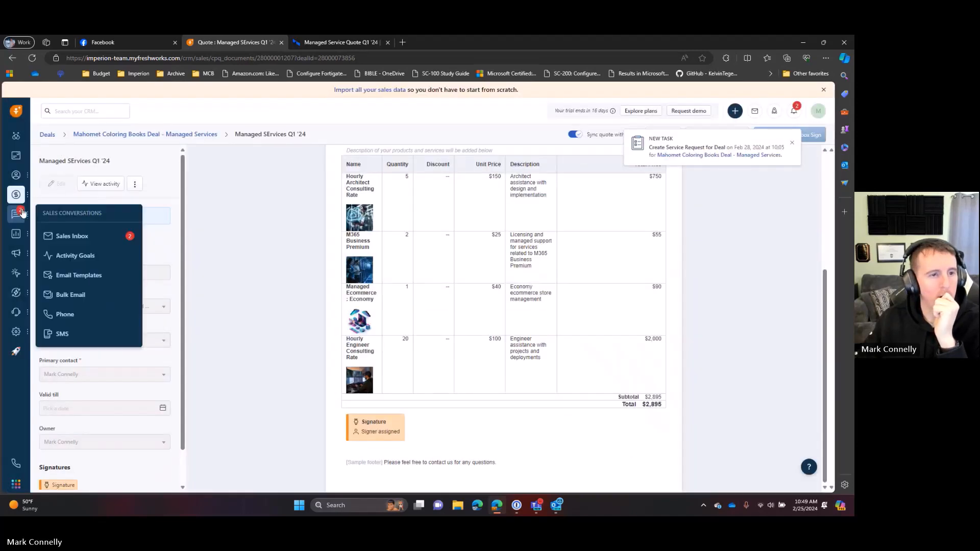
pyautogui.click(76, 237)
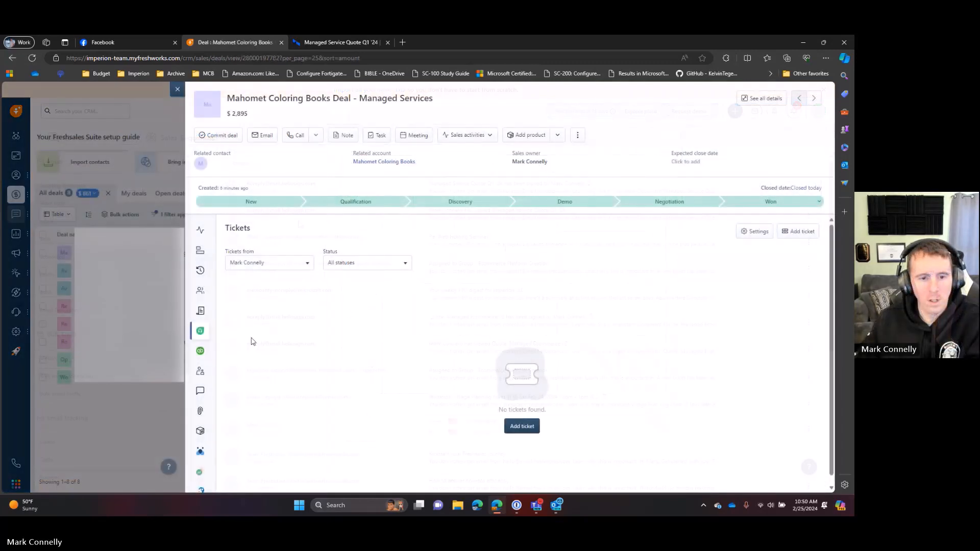
# - Start a new Freshdesk ticket from the Tickets section of the Mahomet Coloring Books deal
pyautogui.moveTo(201, 364)
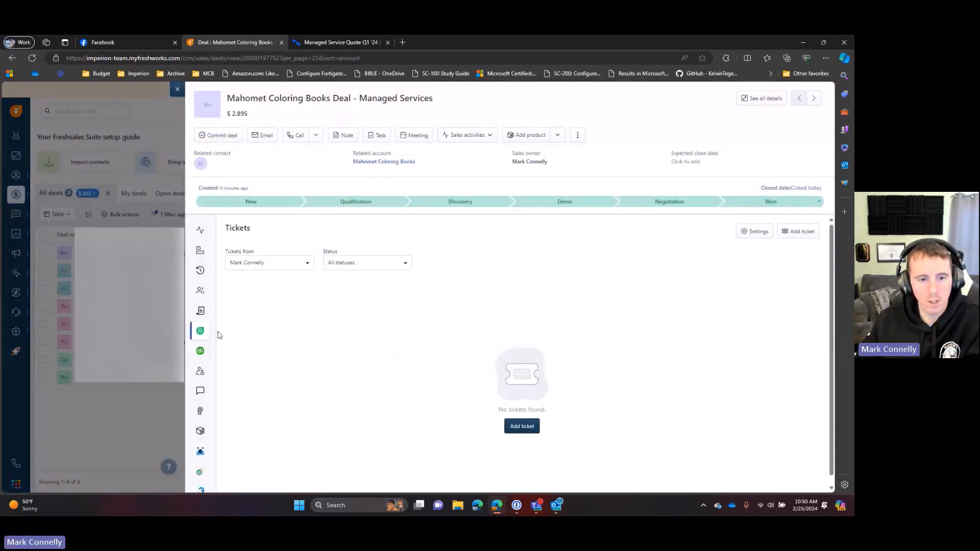
pyautogui.click(518, 426)
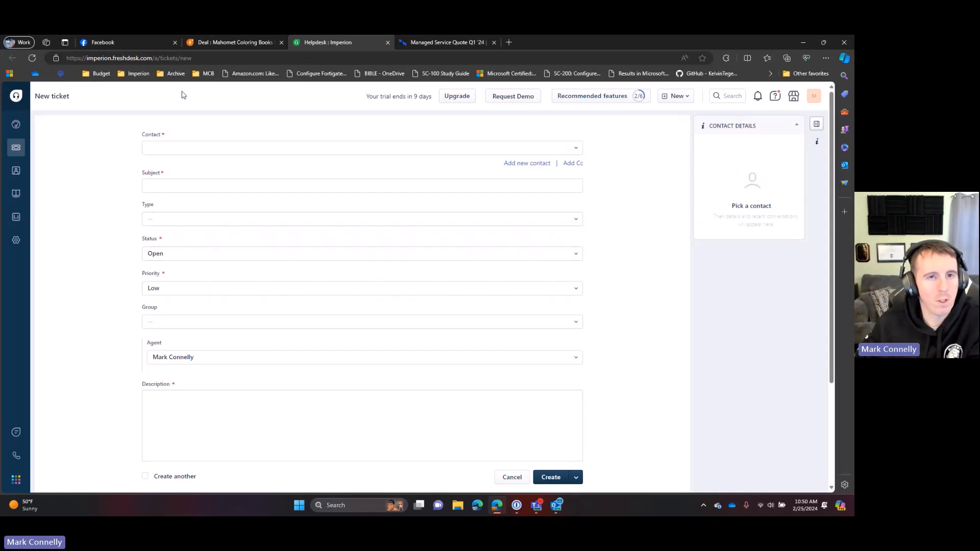
pyautogui.click(255, 44)
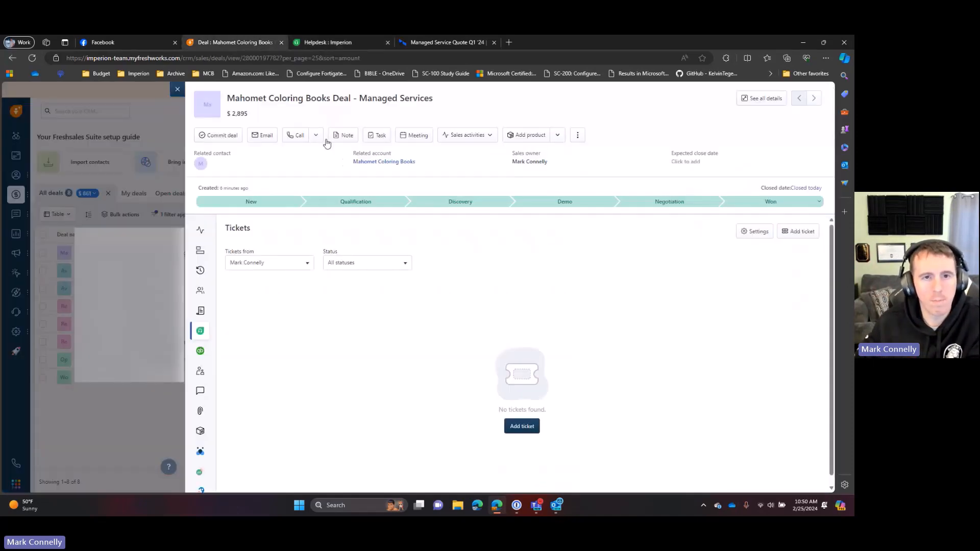
pyautogui.click(316, 46)
# - Choose the customer's contact record for the ticket and set the subject to "New Service Request"
pyautogui.click(168, 148)
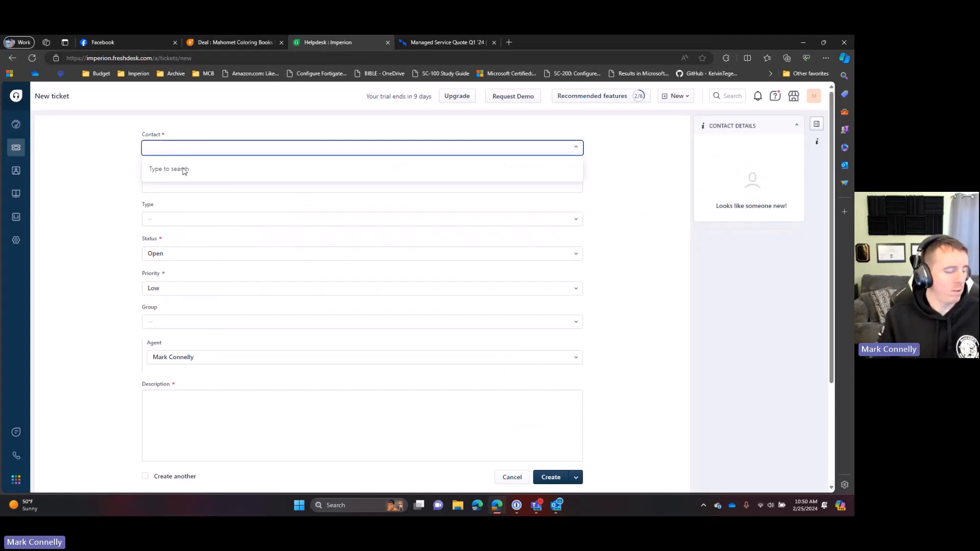
pyautogui.write('m')
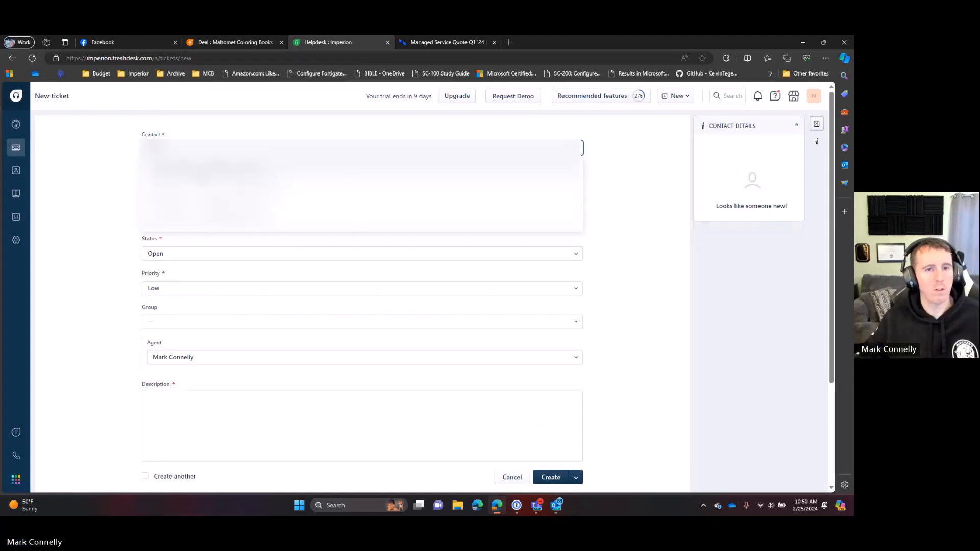
pyautogui.press('Return')
pyautogui.press('Tab')
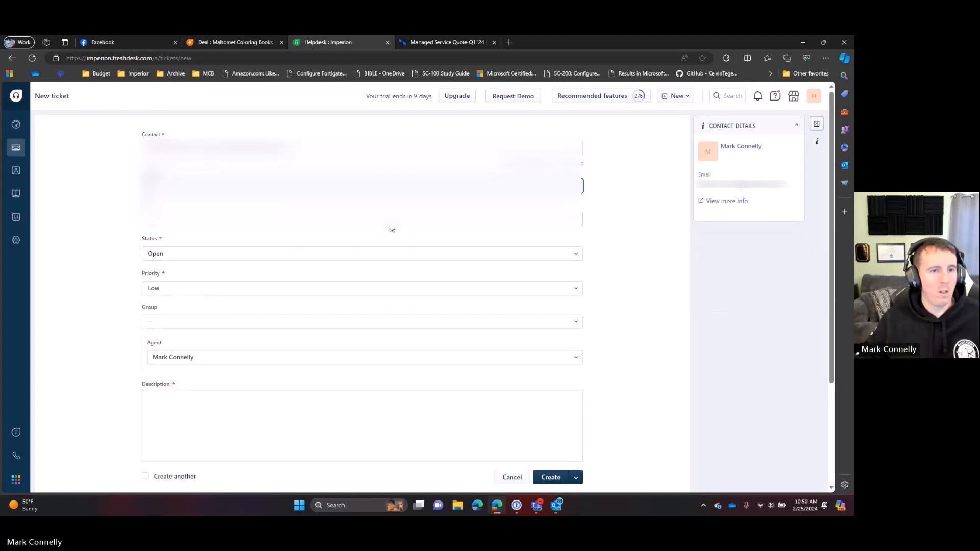
pyautogui.hotkey('shift', 'Tab')
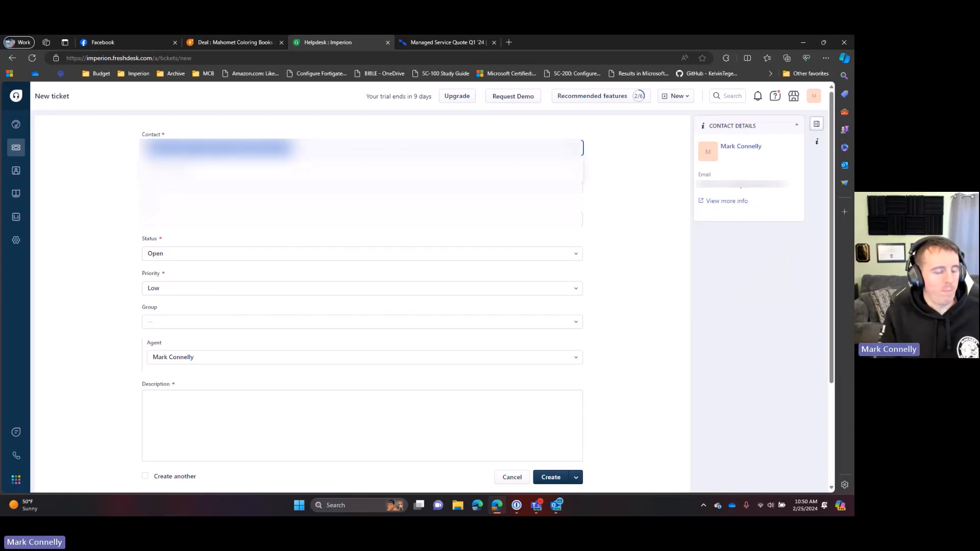
pyautogui.press('BackSpace')
pyautogui.click(153, 198)
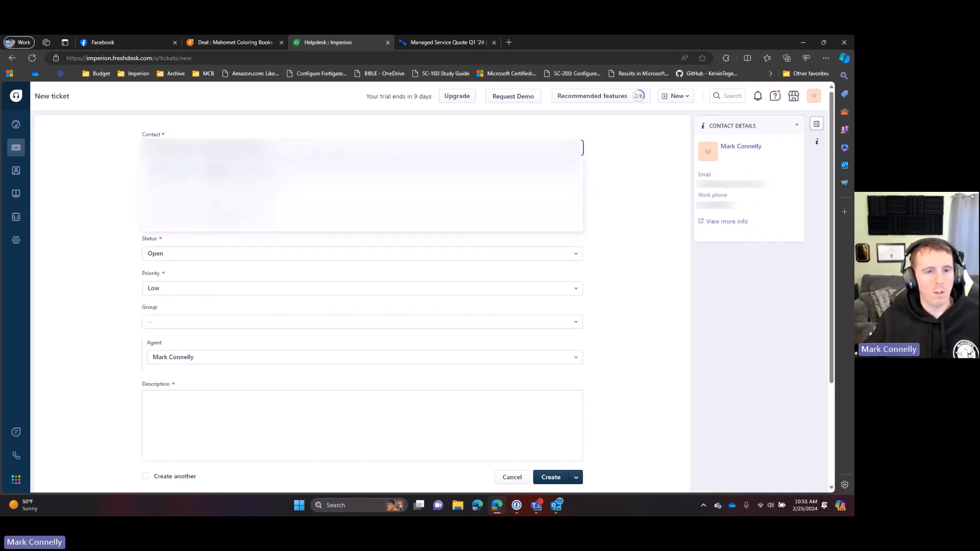
pyautogui.click(158, 183)
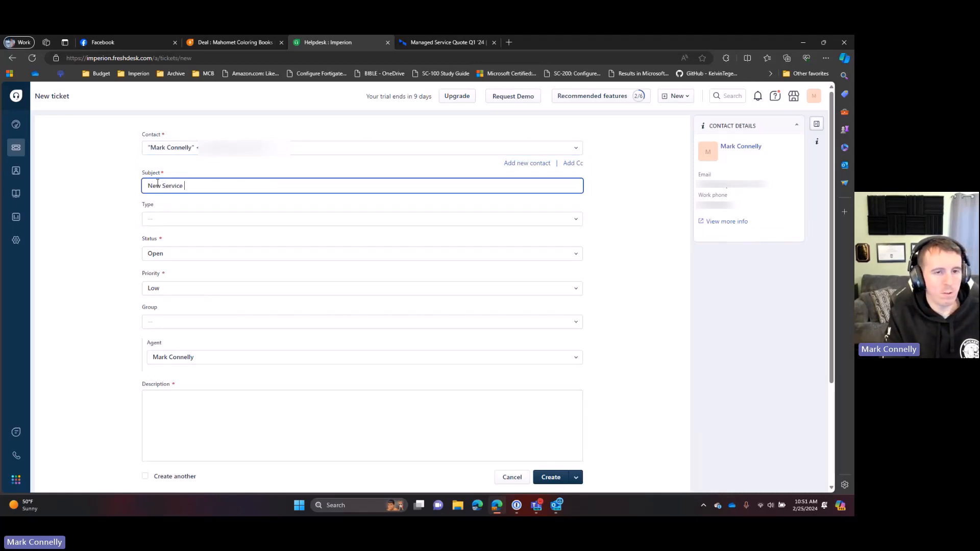
# - Set the ticket's type to Feature Request
pyautogui.click(156, 220)
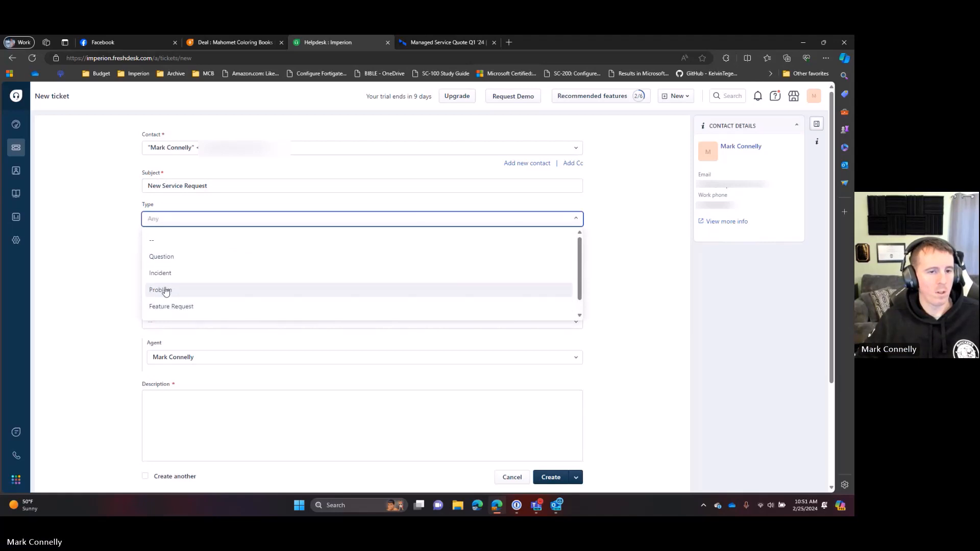
pyautogui.click(159, 257)
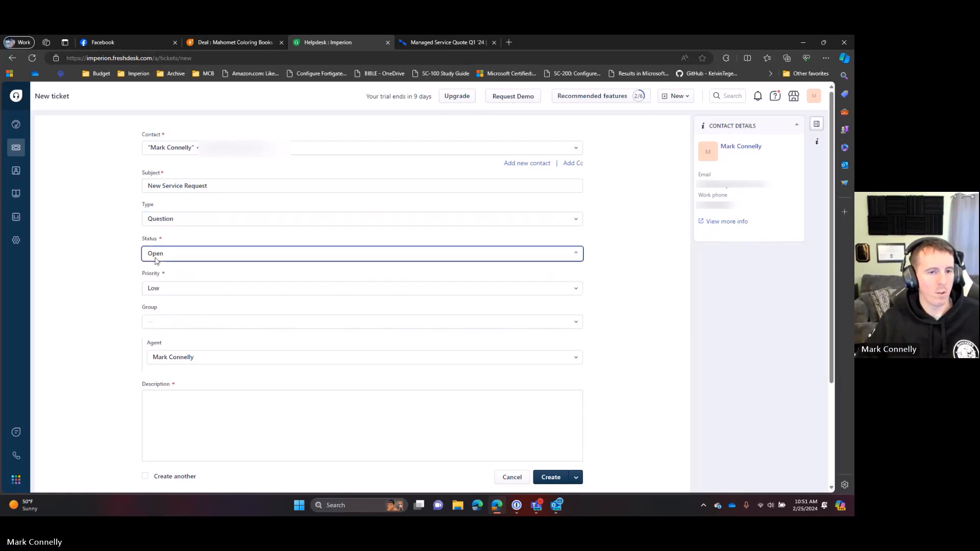
pyautogui.click(170, 220)
pyautogui.click(171, 277)
pyautogui.click(169, 223)
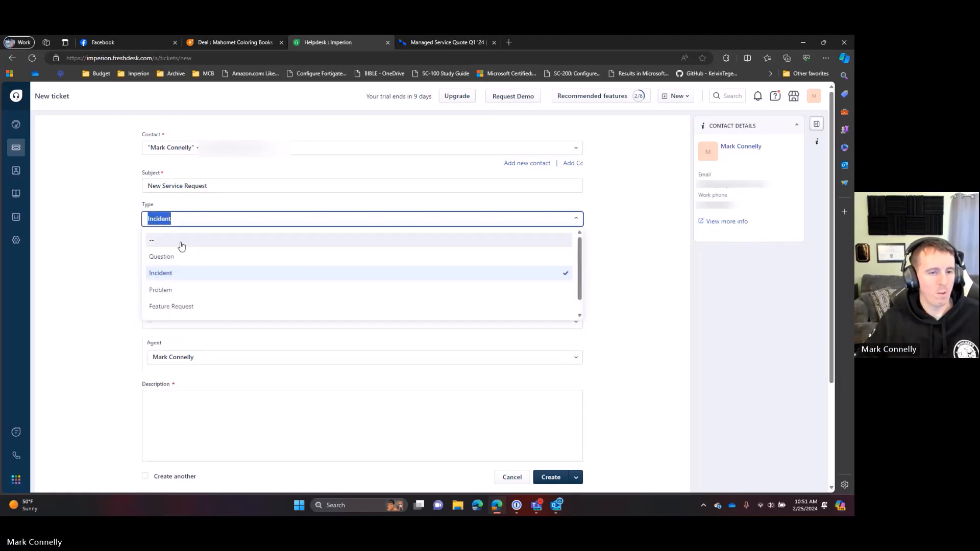
pyautogui.click(189, 307)
# - Set the ticket's status to Pending and priority to Low, and assign it to the Customer Support group
pyautogui.click(186, 256)
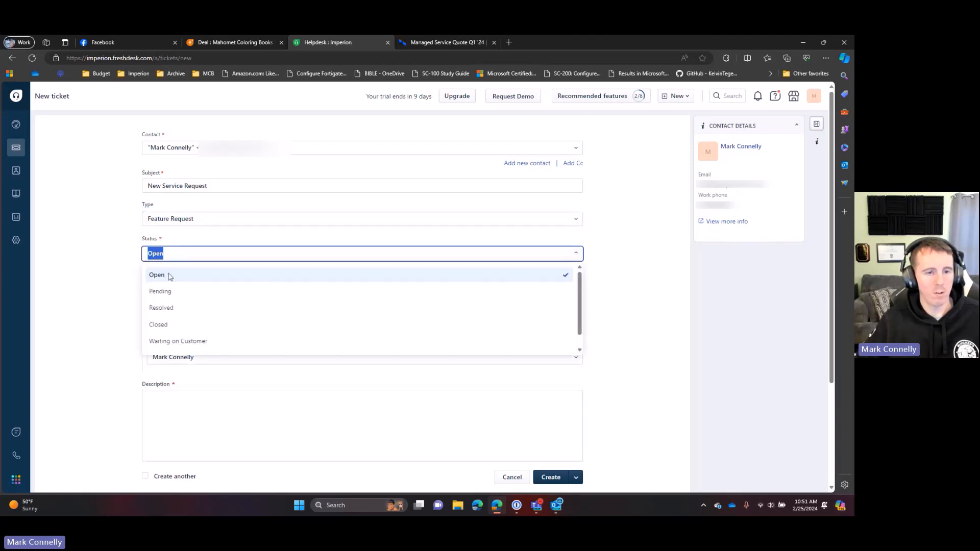
pyautogui.scroll(-1, 170, 276)
pyautogui.click(174, 289)
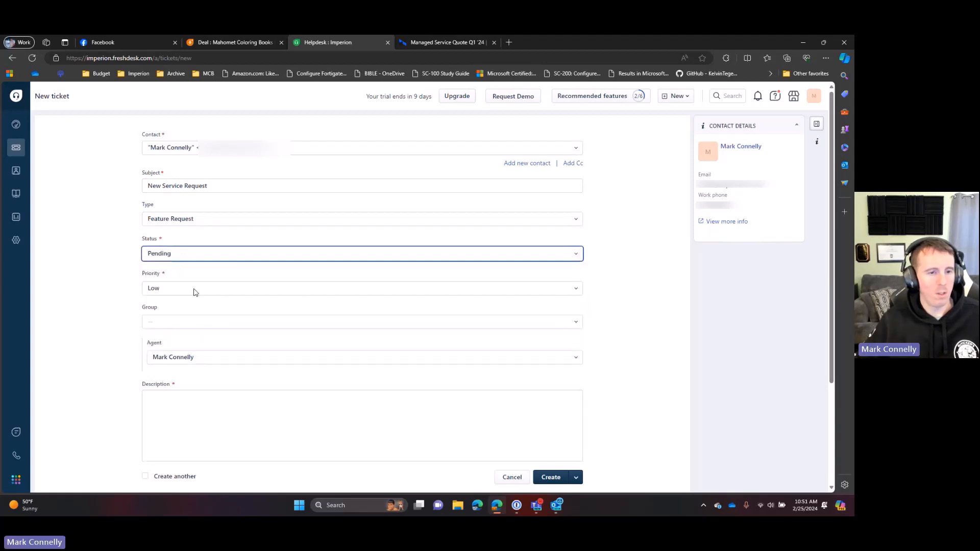
pyautogui.click(166, 288)
pyautogui.click(158, 310)
pyautogui.click(157, 325)
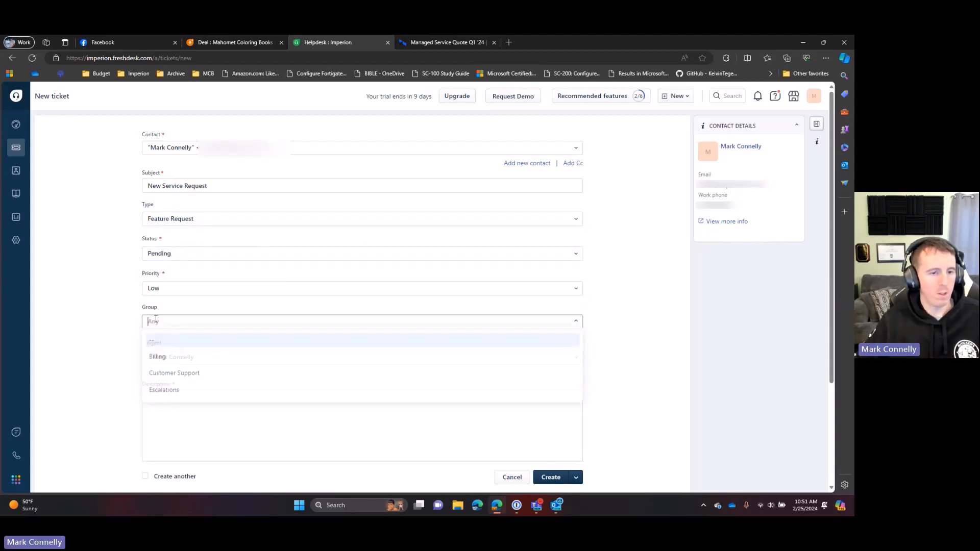
pyautogui.click(178, 377)
# - Enter the ticket description "Set up amazon ecommerce store." and create the ticket
pyautogui.scroll(-3, 174, 347)
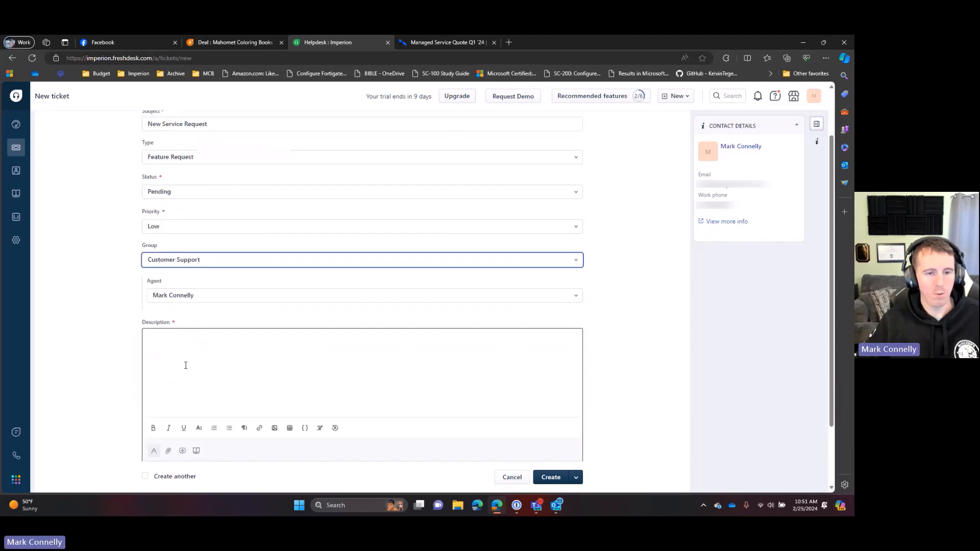
pyautogui.click(158, 292)
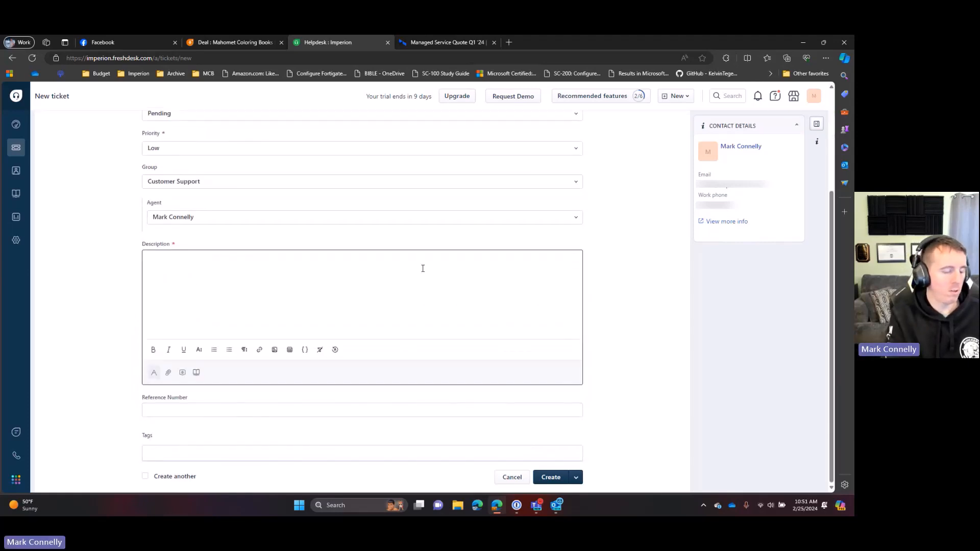
pyautogui.write('Set up ')
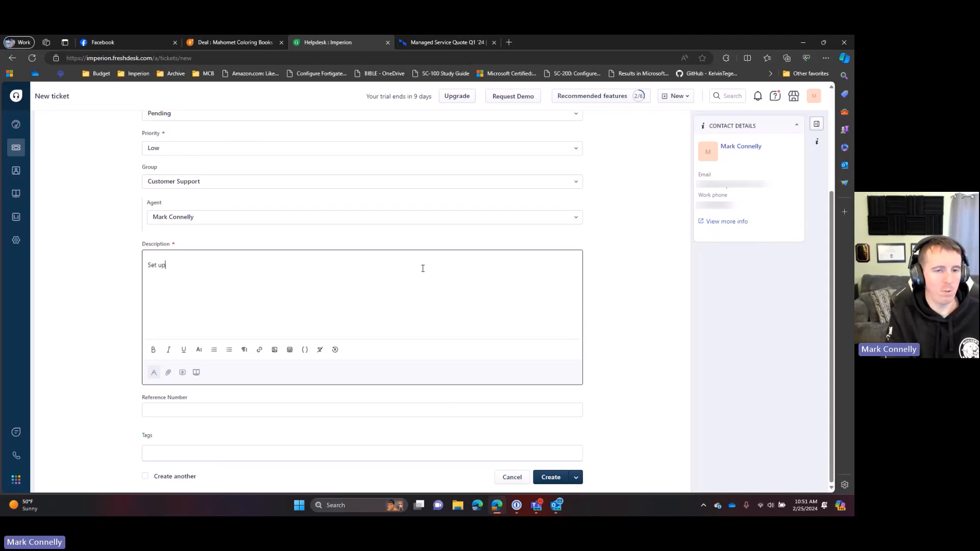
pyautogui.write('amazon')
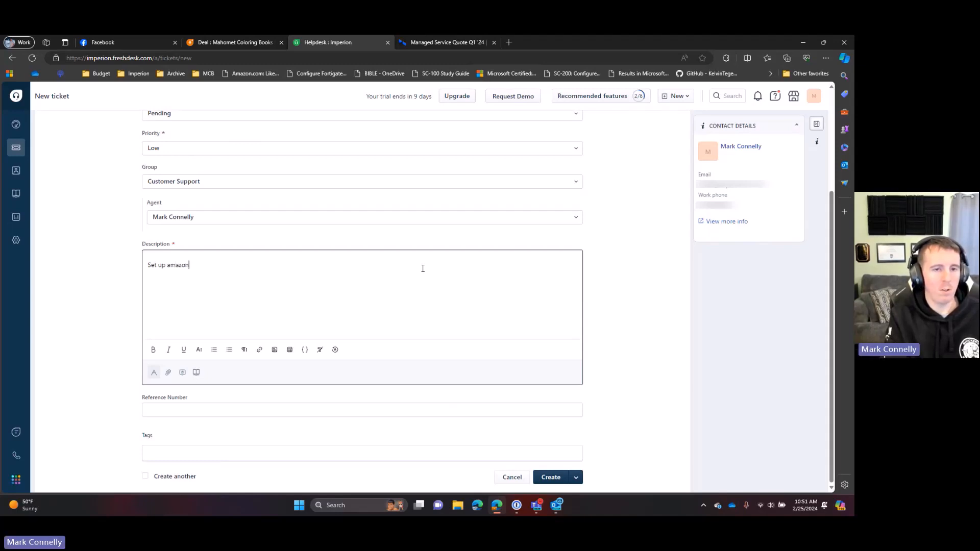
pyautogui.write(' ecommerce store.')
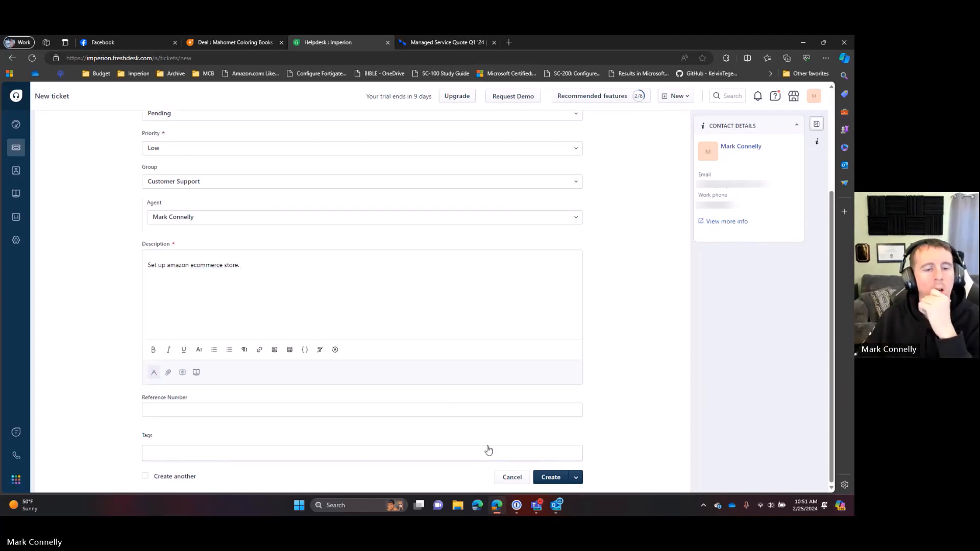
pyautogui.click(556, 478)
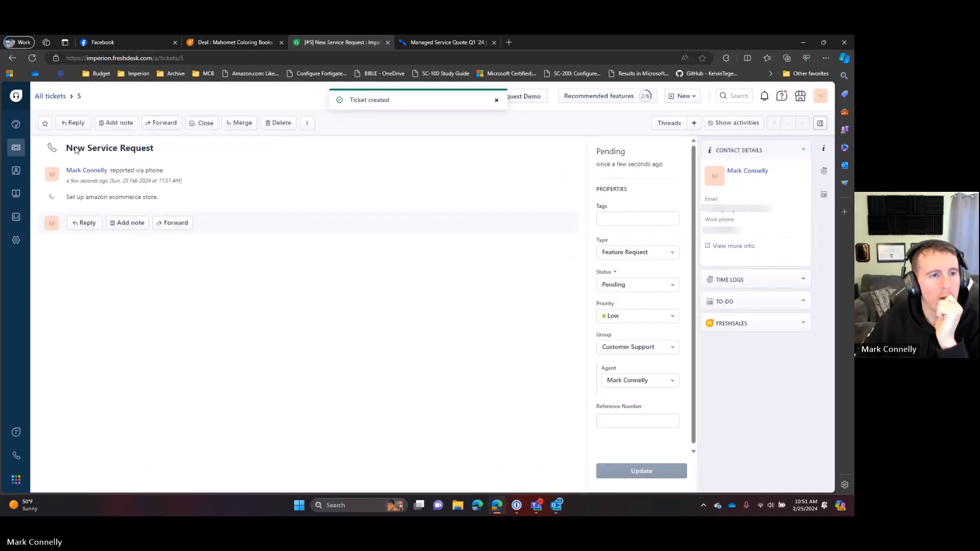
# - Open the New Service Request ticket from the ticket list and expand its Time Logs, To-Do and Freshsales sections
pyautogui.click(16, 149)
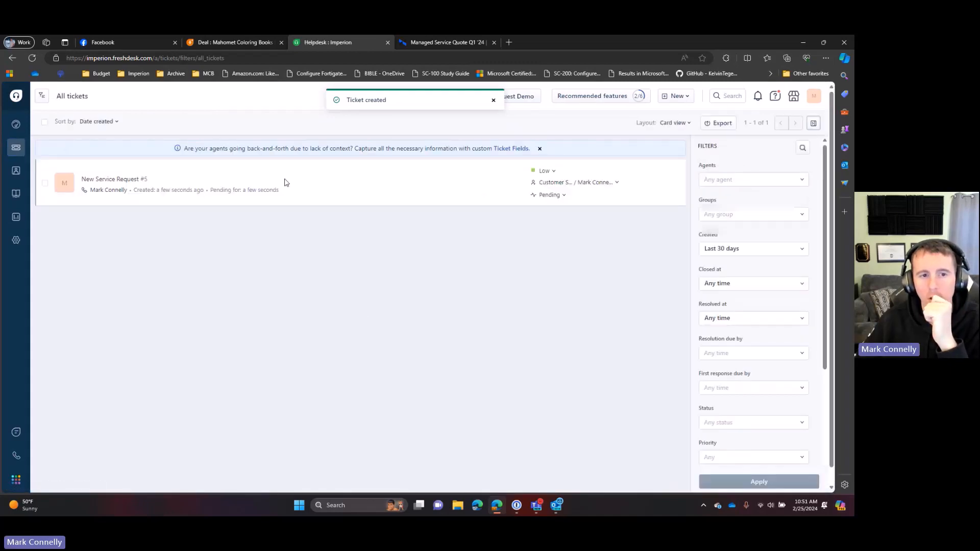
pyautogui.click(139, 178)
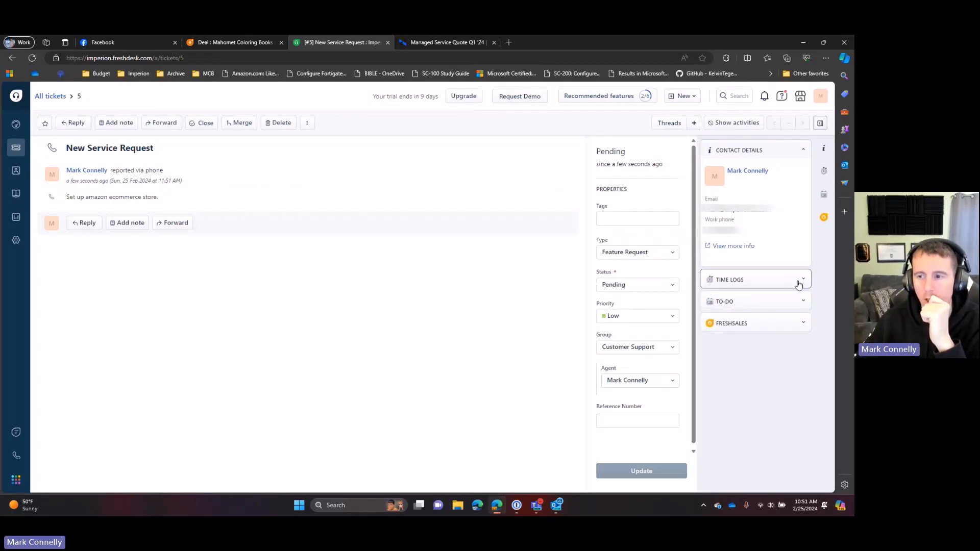
pyautogui.click(746, 284)
pyautogui.click(766, 364)
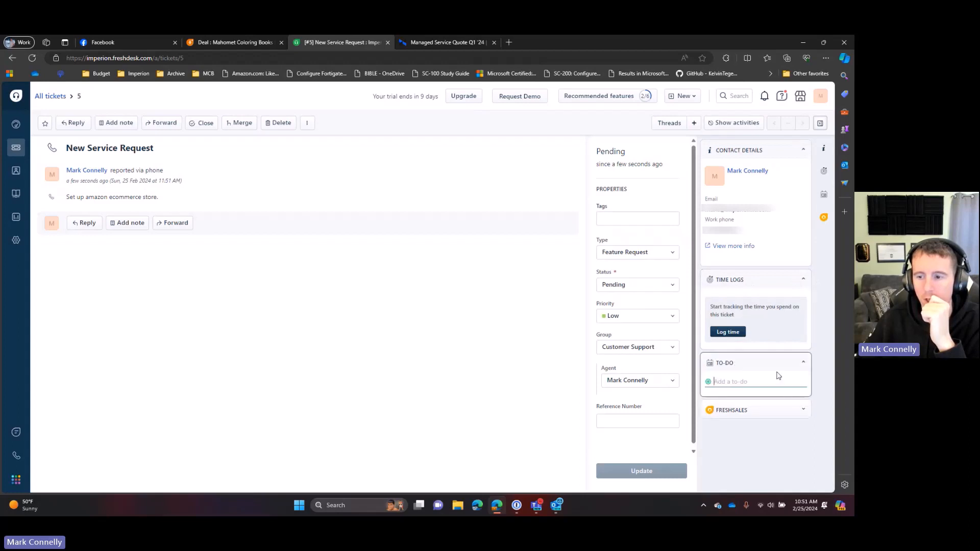
pyautogui.click(803, 416)
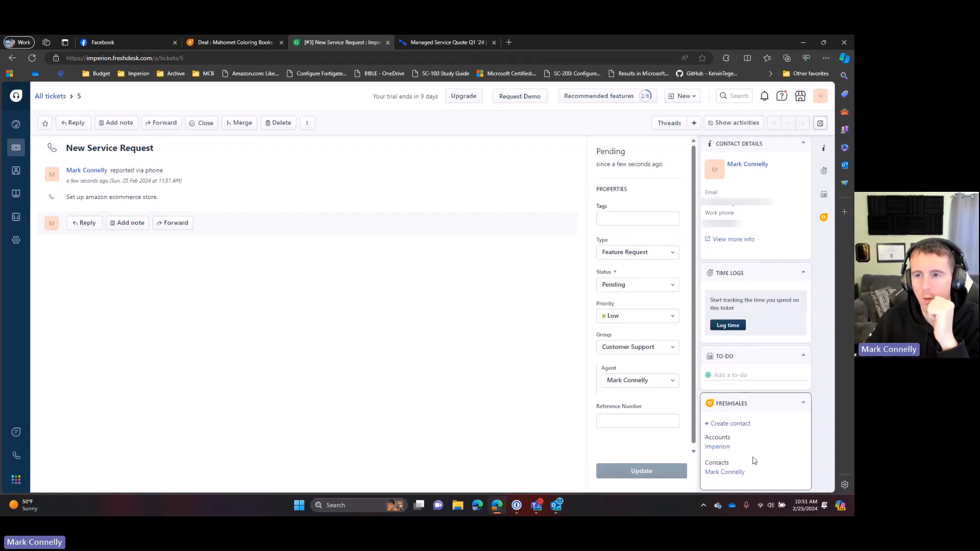
# - Look through Freshdesk's knowledge base, admin settings and analytics reports
pyautogui.click(12, 195)
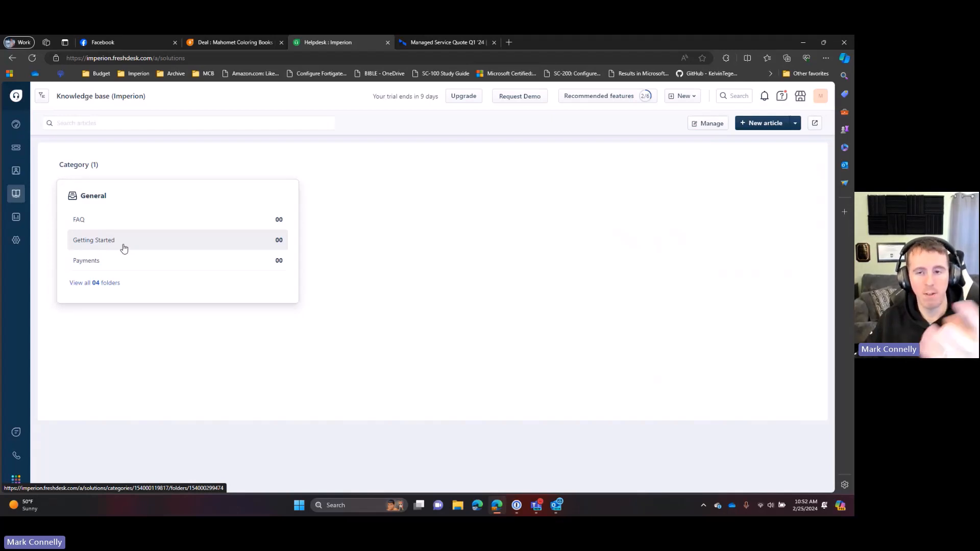
pyautogui.click(17, 242)
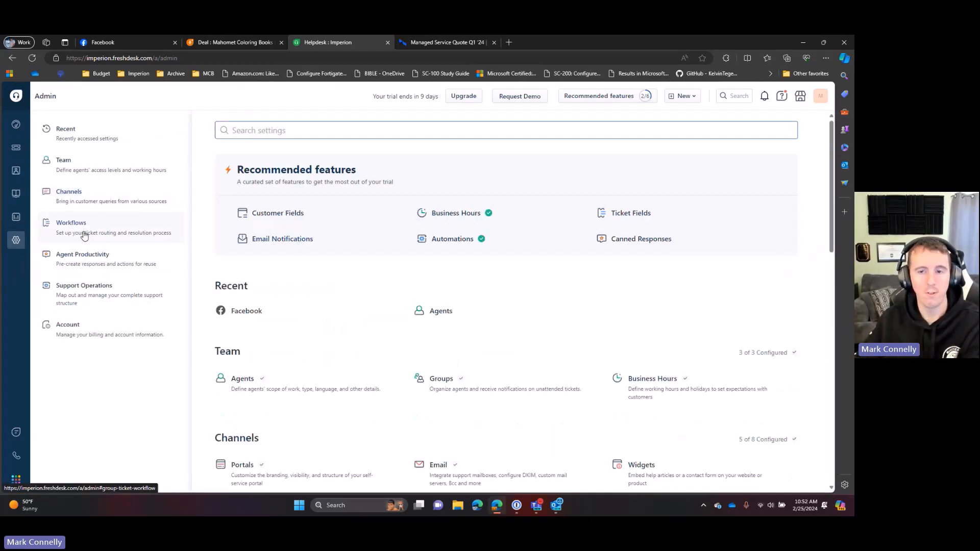
pyautogui.click(21, 217)
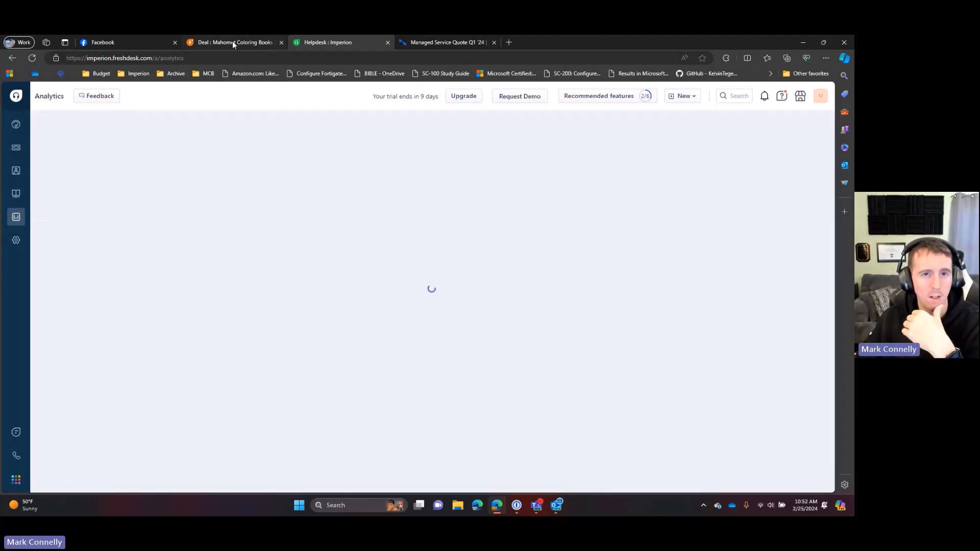
# - Switch to Freshsales Suite, close the Mahomet Coloring Books deal and open the owned reports in Analytics
pyautogui.moveTo(232, 42)
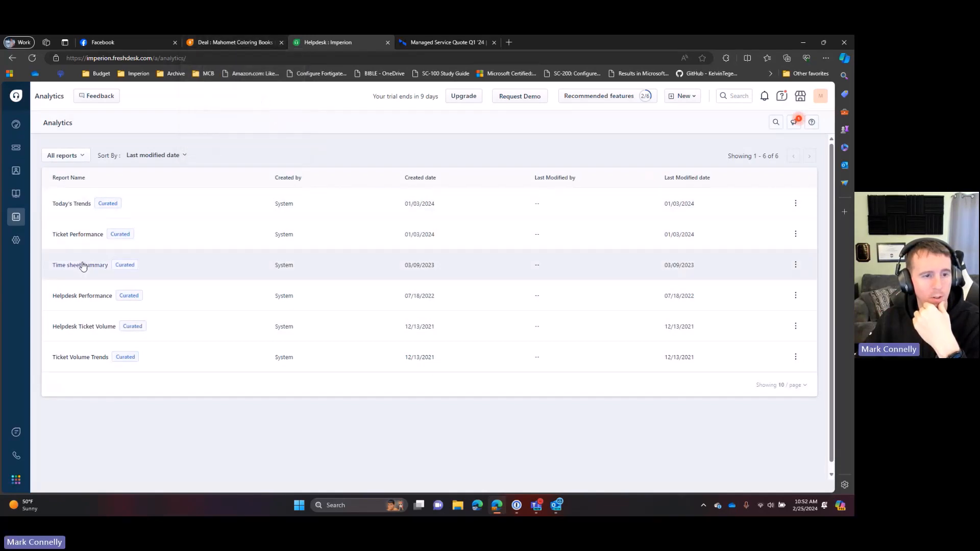
pyautogui.click(234, 41)
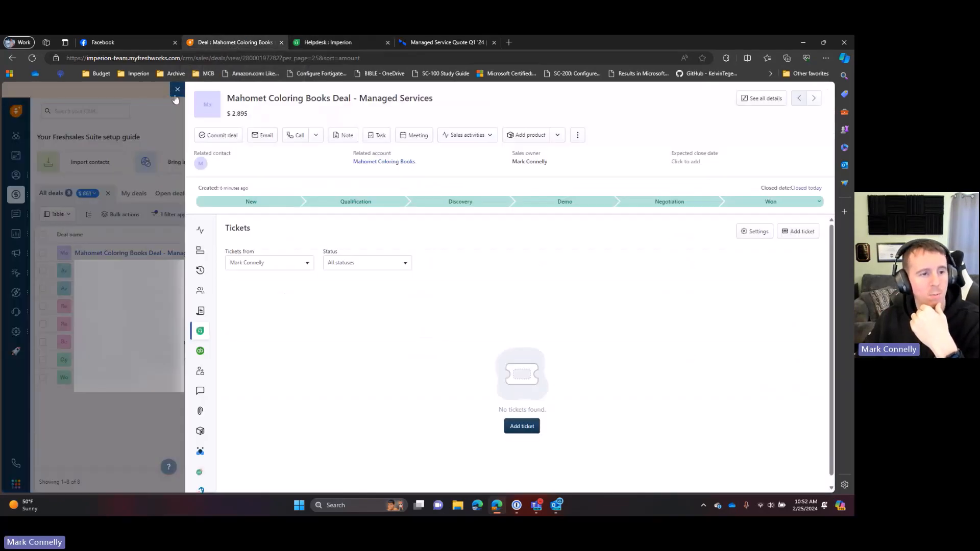
pyautogui.click(55, 222)
pyautogui.moveTo(17, 197)
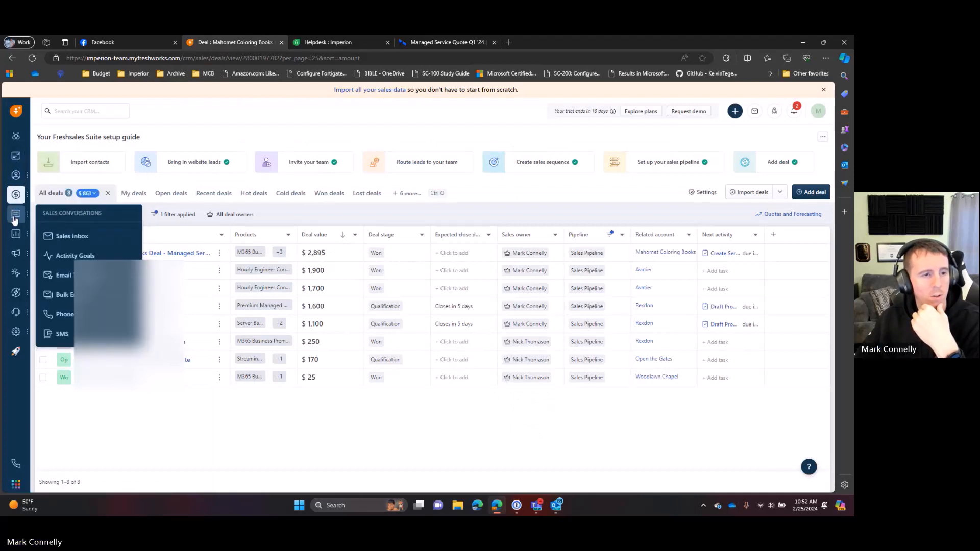
pyautogui.click(63, 256)
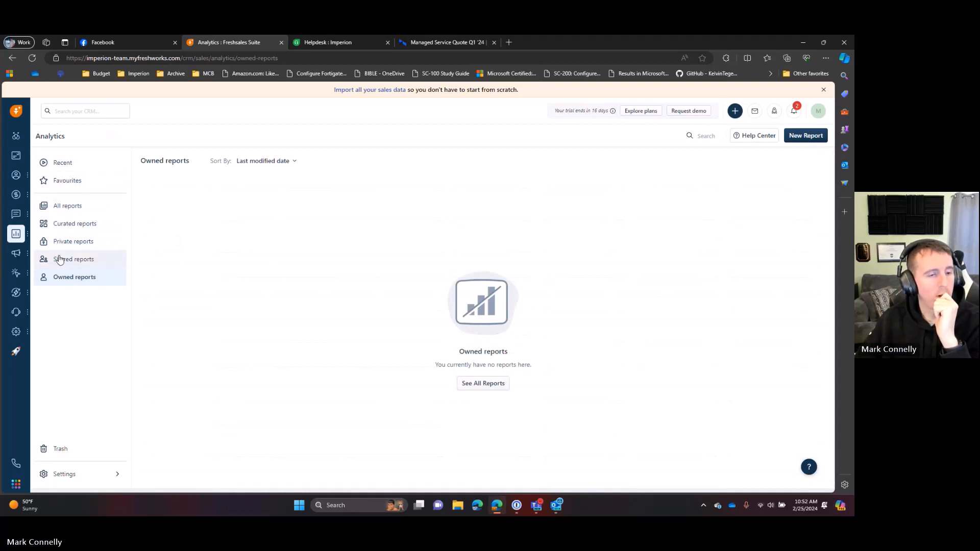
# - Open the curated Sales Dashboard from the second page of all reports and review its charts
pyautogui.click(56, 208)
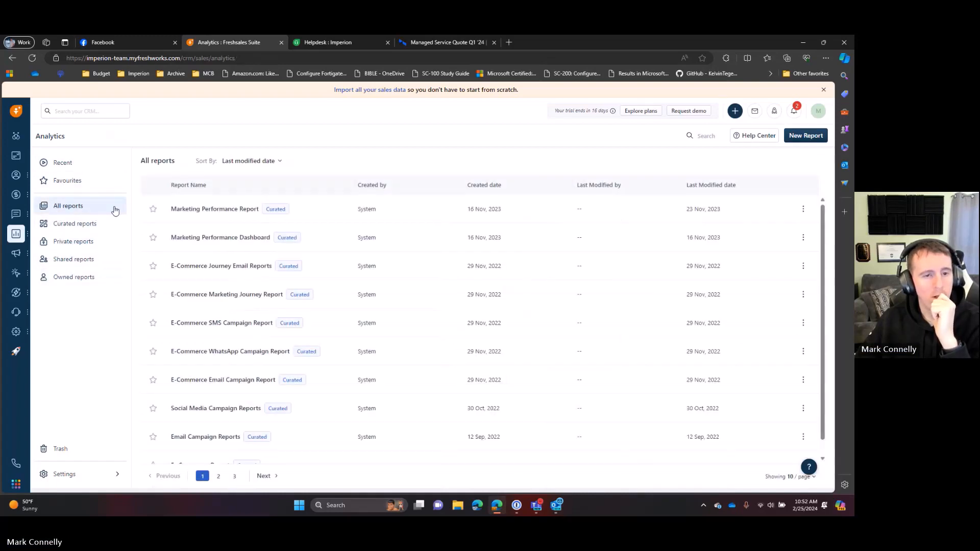
pyautogui.scroll(-1, 230, 234)
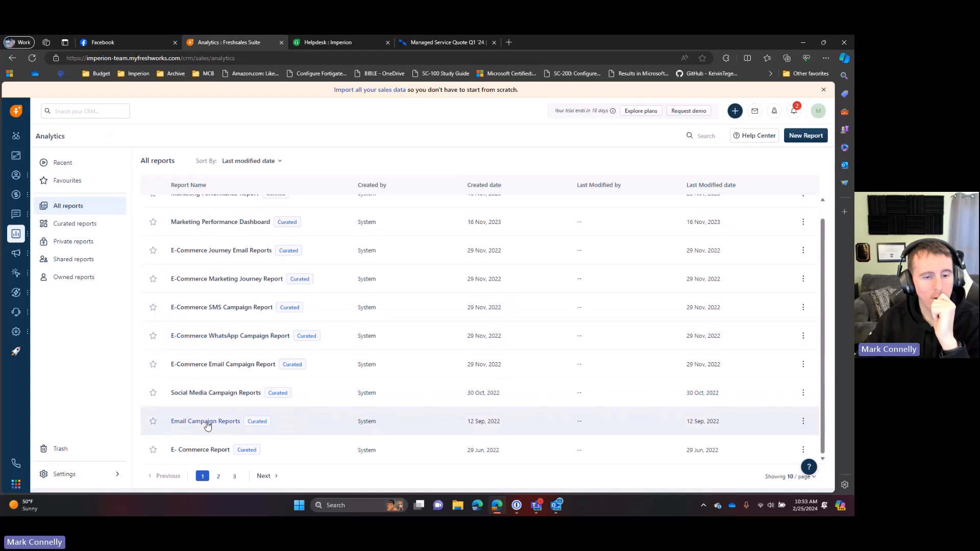
pyautogui.click(223, 476)
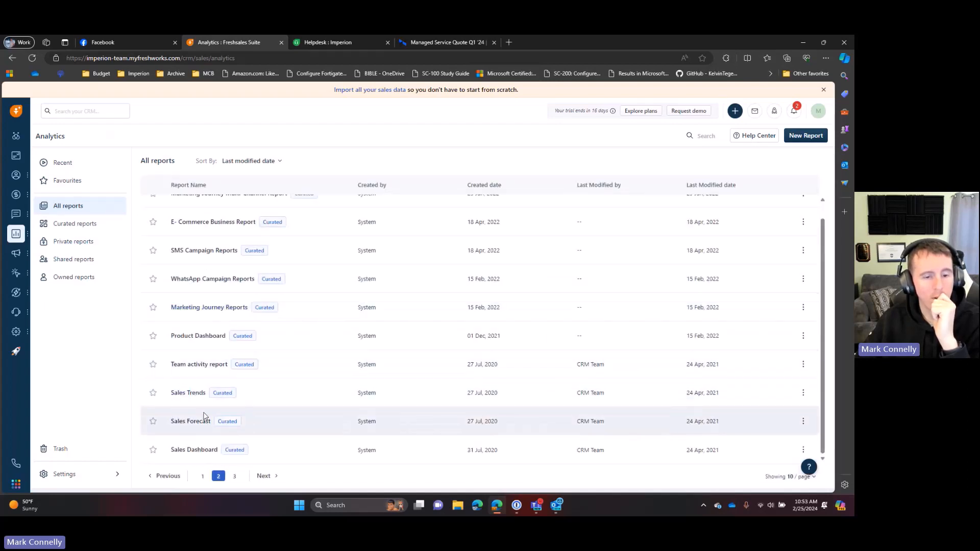
pyautogui.click(197, 451)
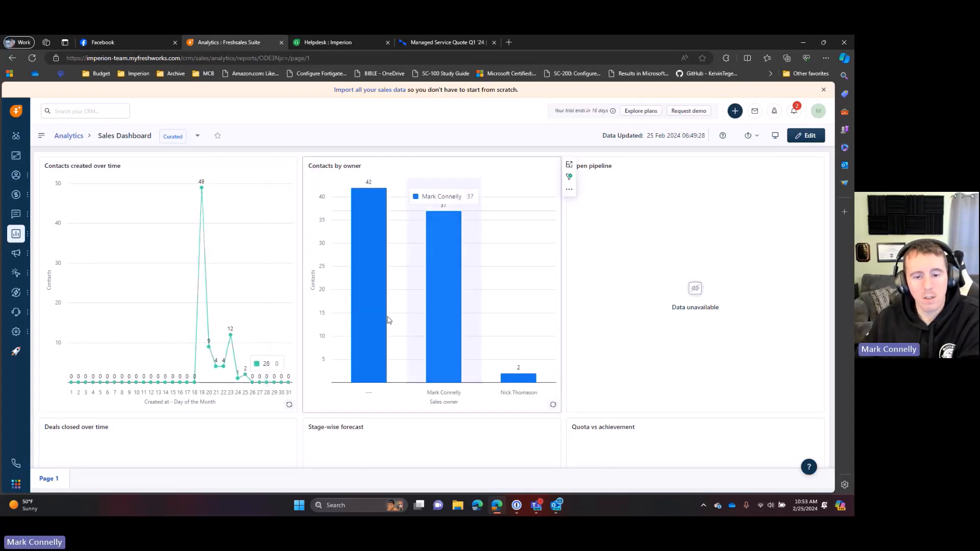
pyautogui.scroll(-3, 388, 320)
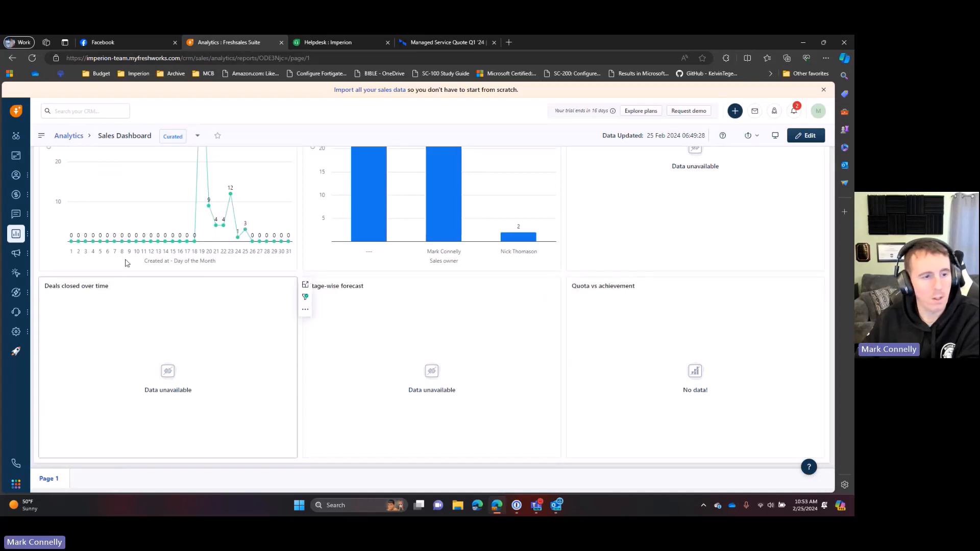
# - Open the Freshsales contacts list and look through the contacts' scores, statuses, accounts and lifecycle stages
pyautogui.moveTo(19, 210)
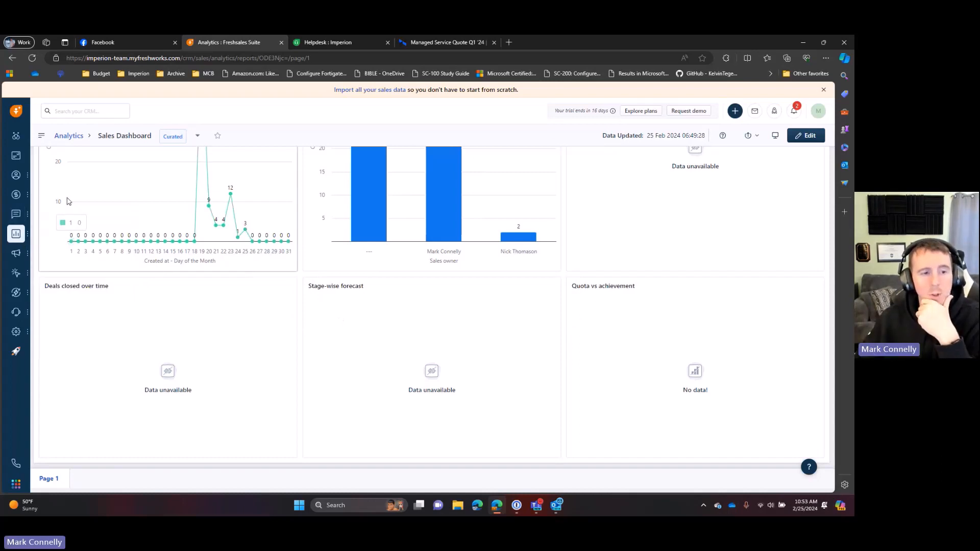
pyautogui.moveTo(27, 186)
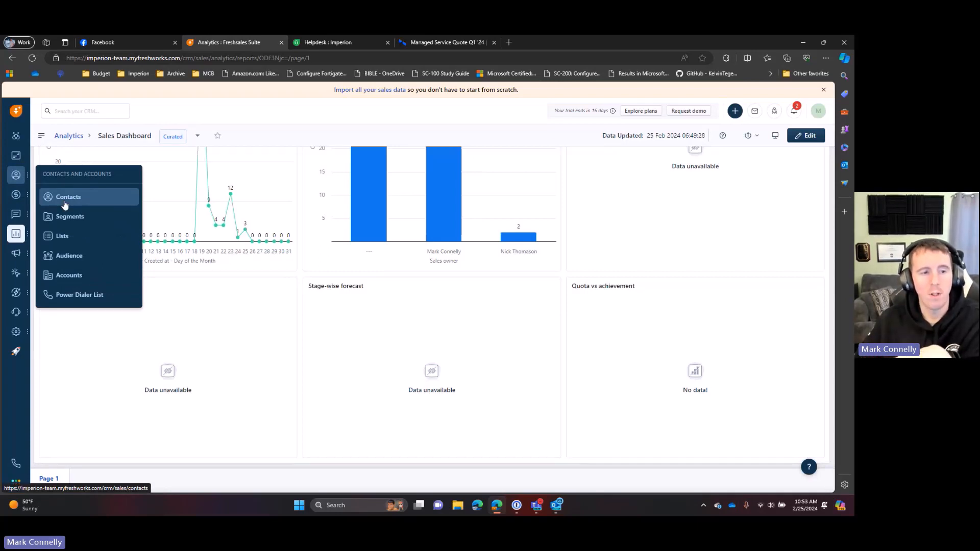
pyautogui.click(65, 201)
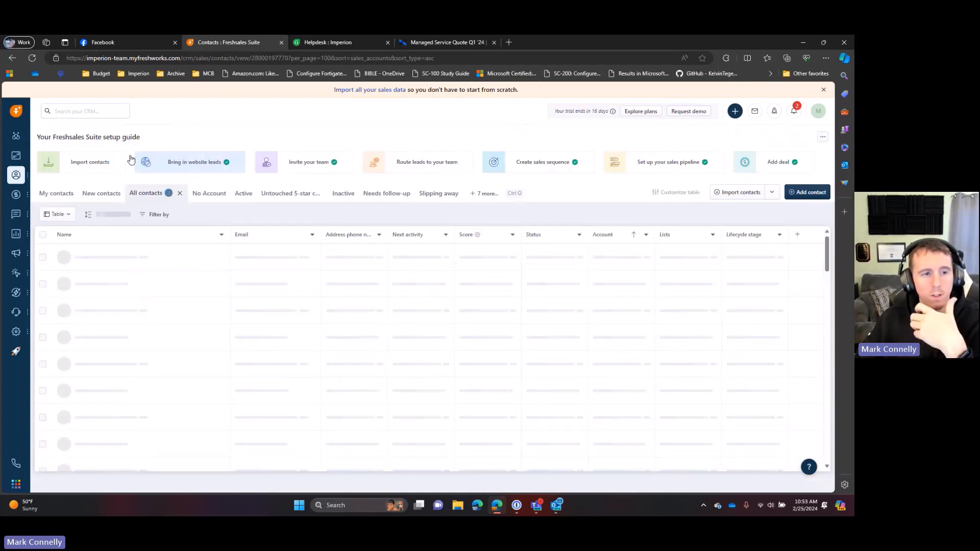
pyautogui.moveTo(22, 180)
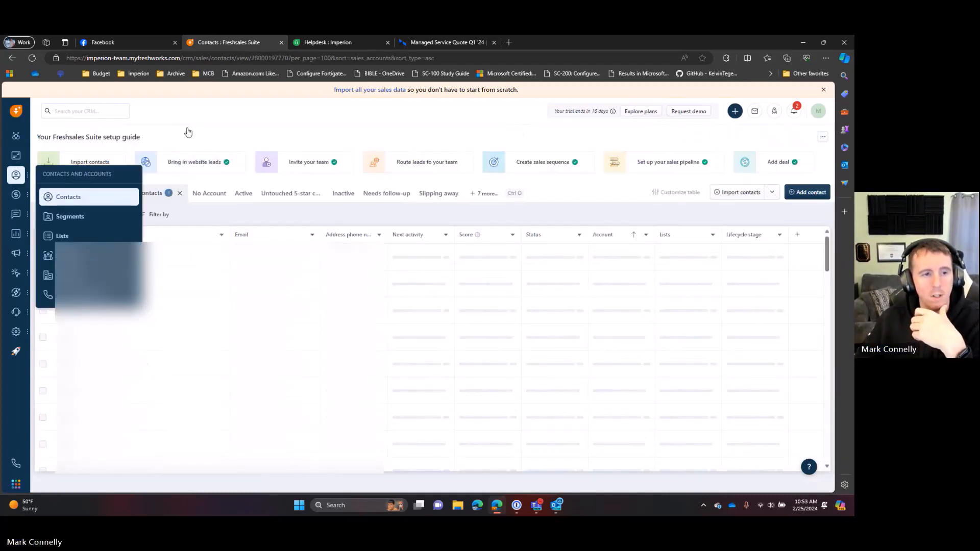
pyautogui.scroll(-10, 431, 357)
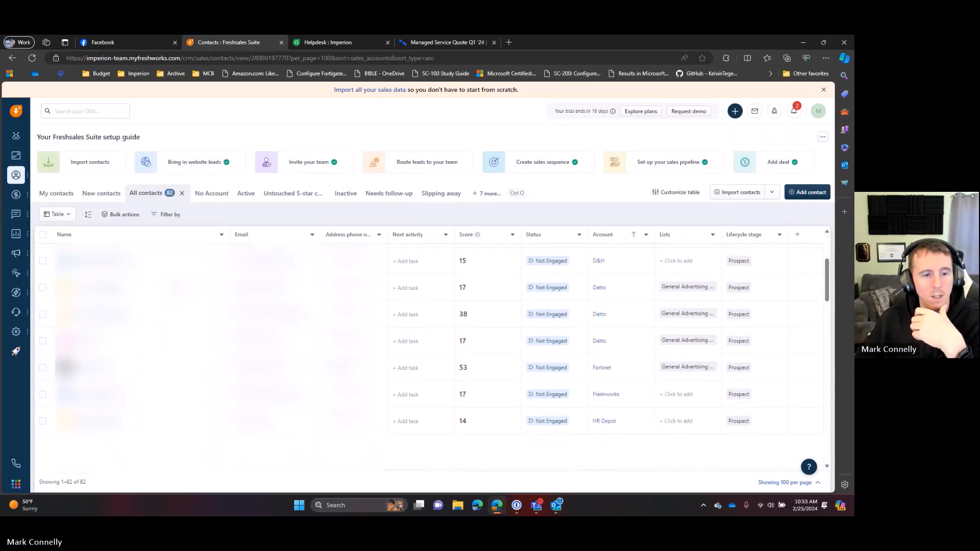
pyautogui.scroll(-10, 432, 357)
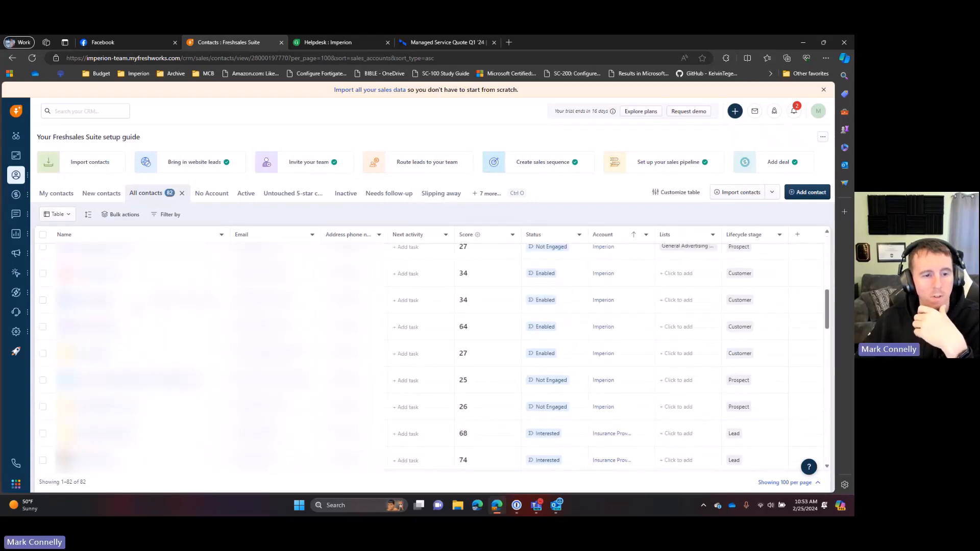
pyautogui.scroll(-8, 431, 358)
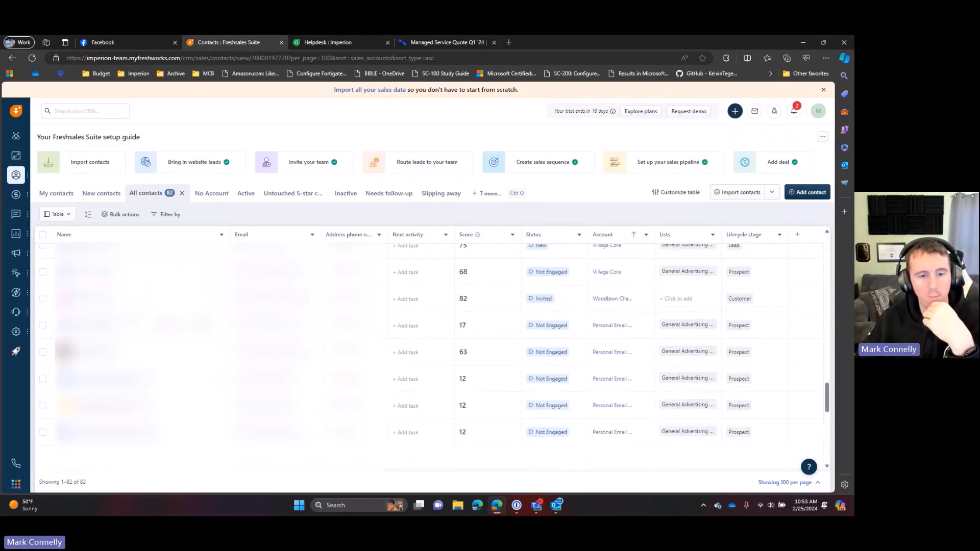
pyautogui.scroll(-5, 431, 358)
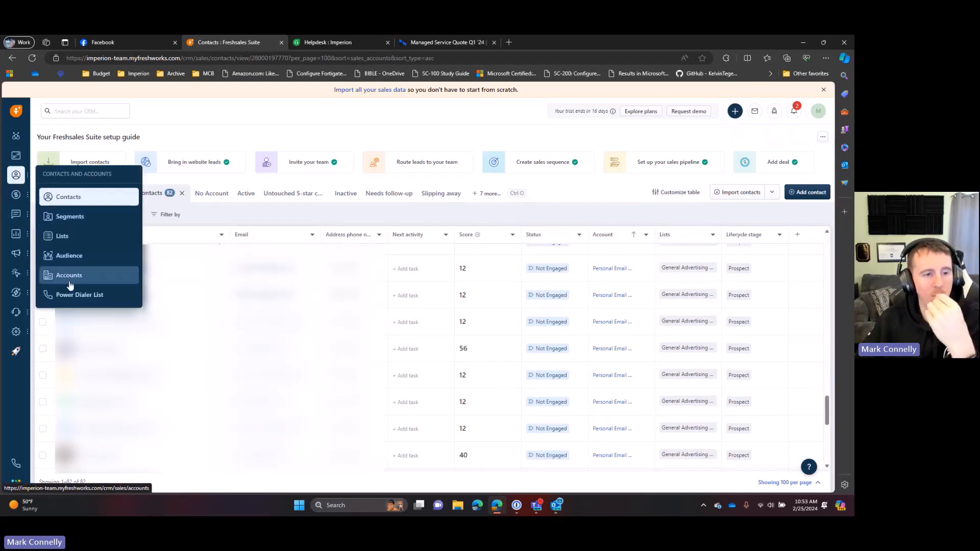
# - Open the accounts list and bring up the built-in phone dialer
pyautogui.click(70, 275)
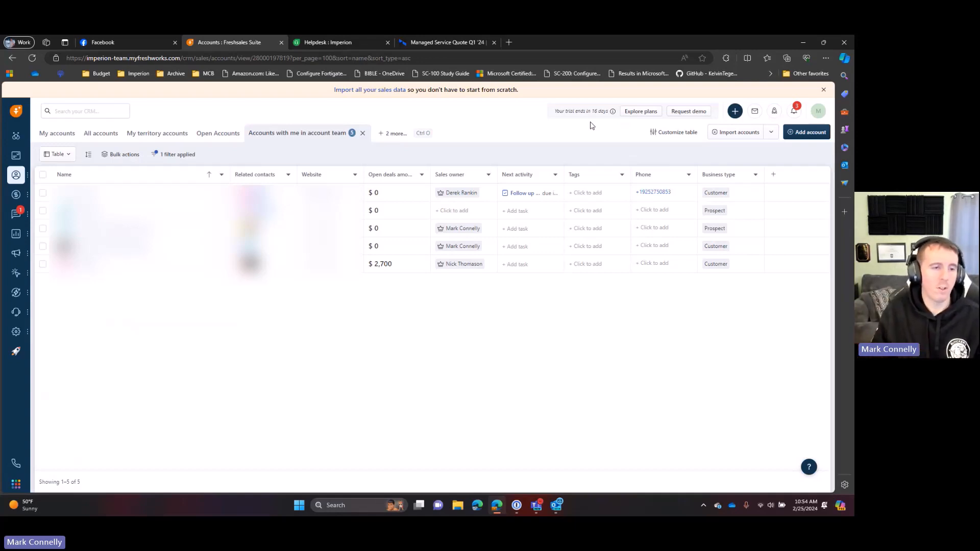
pyautogui.click(18, 464)
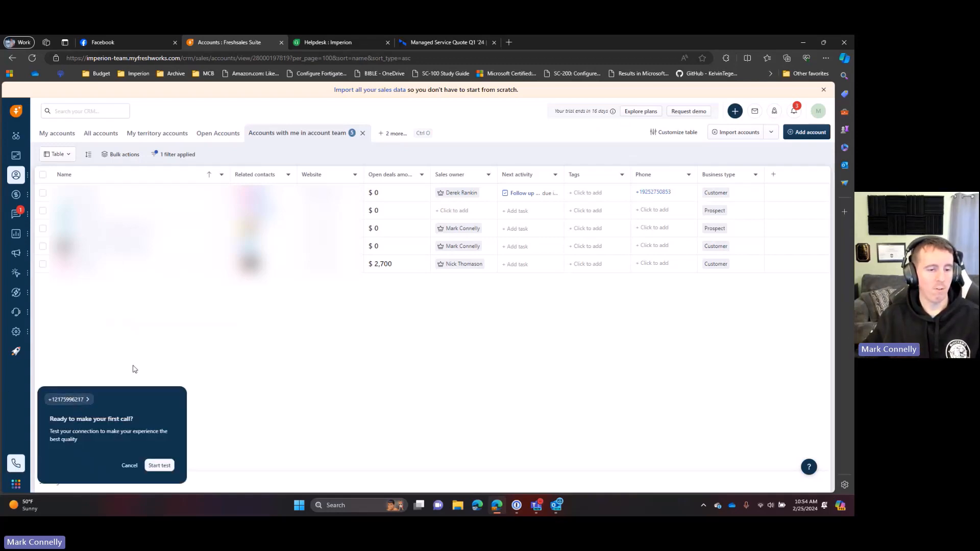